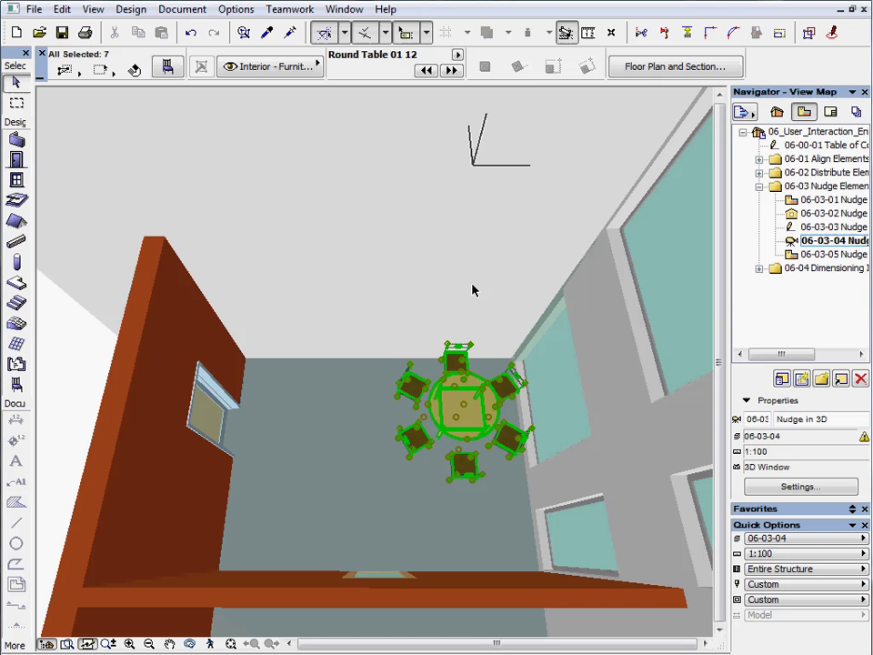
In the 3D window, nudge the round table and six chairs down twice, then left, right and left.
{"action": "key", "text": "shift+Down"}
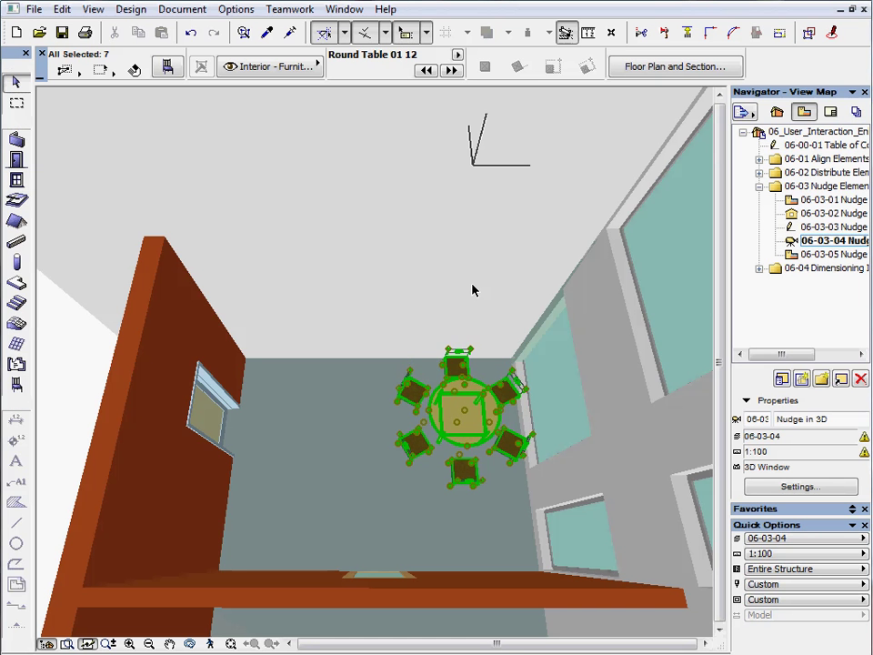
{"action": "key", "text": "shift+Down"}
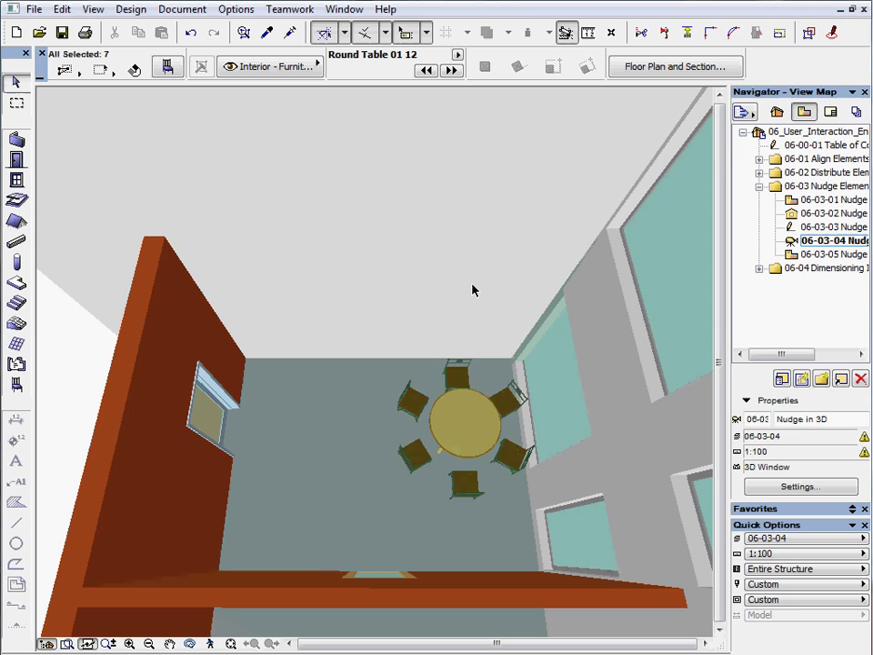
{"action": "key", "text": "shift+Left"}
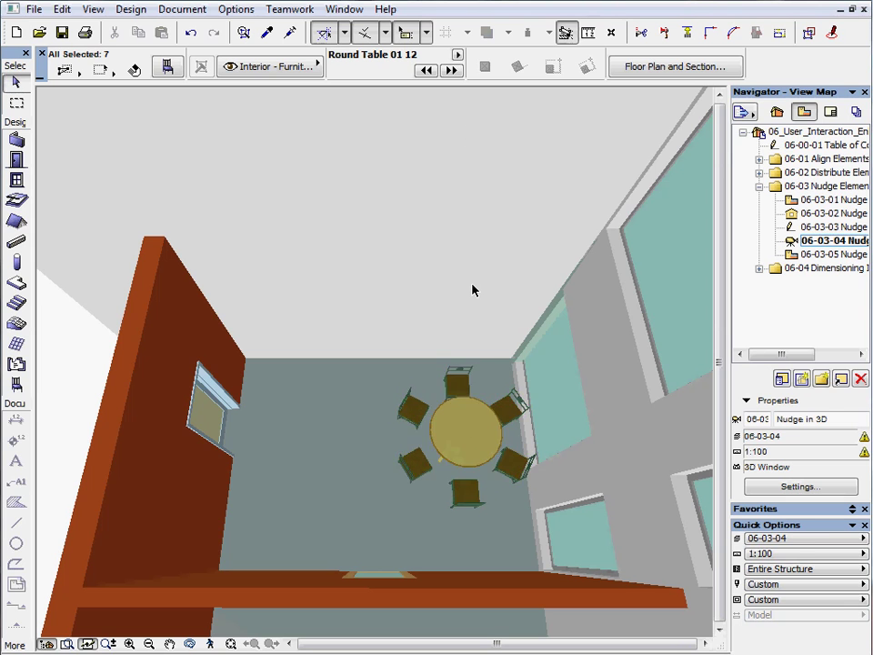
{"action": "key", "text": "shift+Right"}
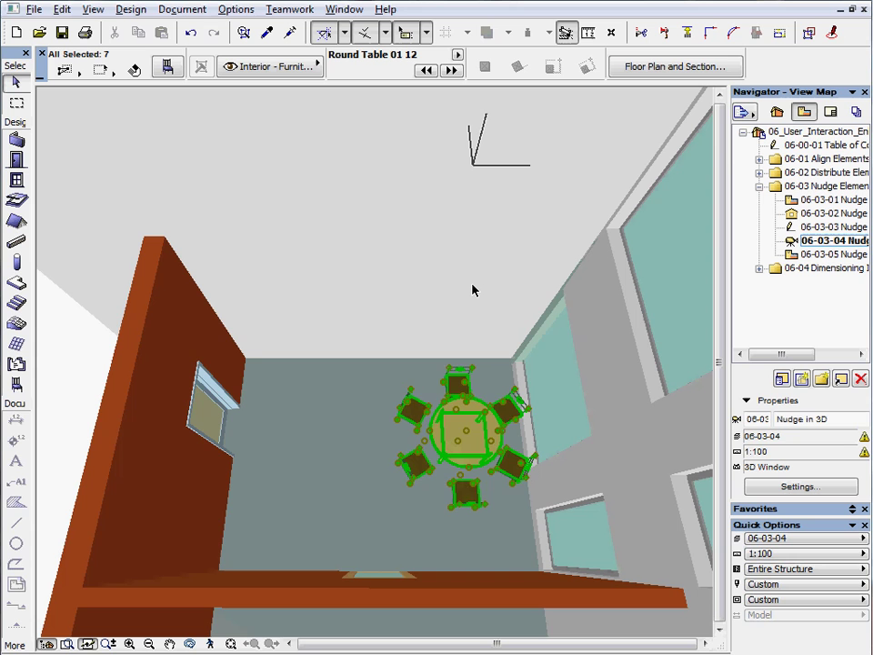
{"action": "key", "text": "shift+Left"}
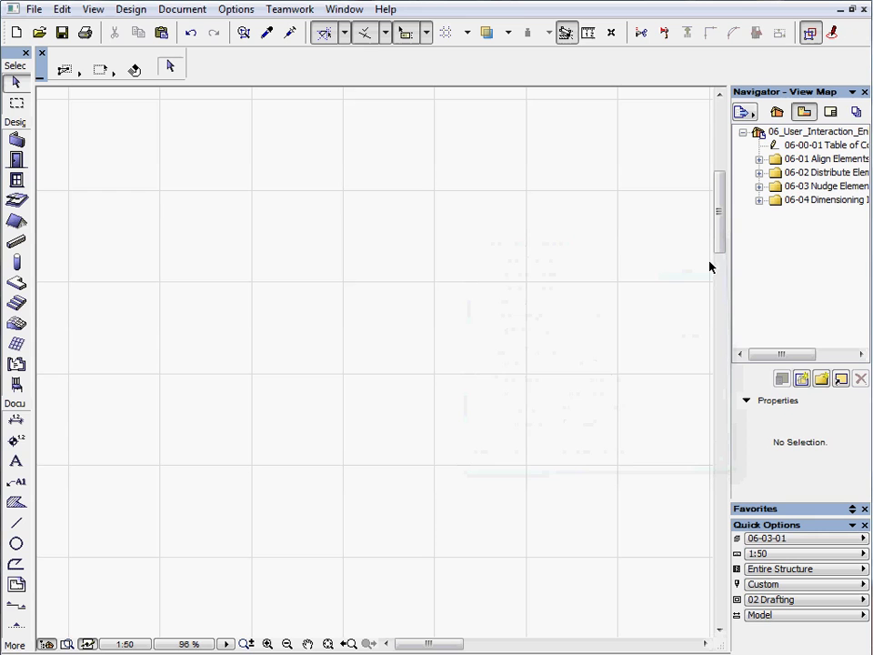
Open the 06-03-01 Nudge on Floor Plan view from the 06-03 Nudge Elements folder.
{"action": "left_click", "coordinate": [759, 187]}
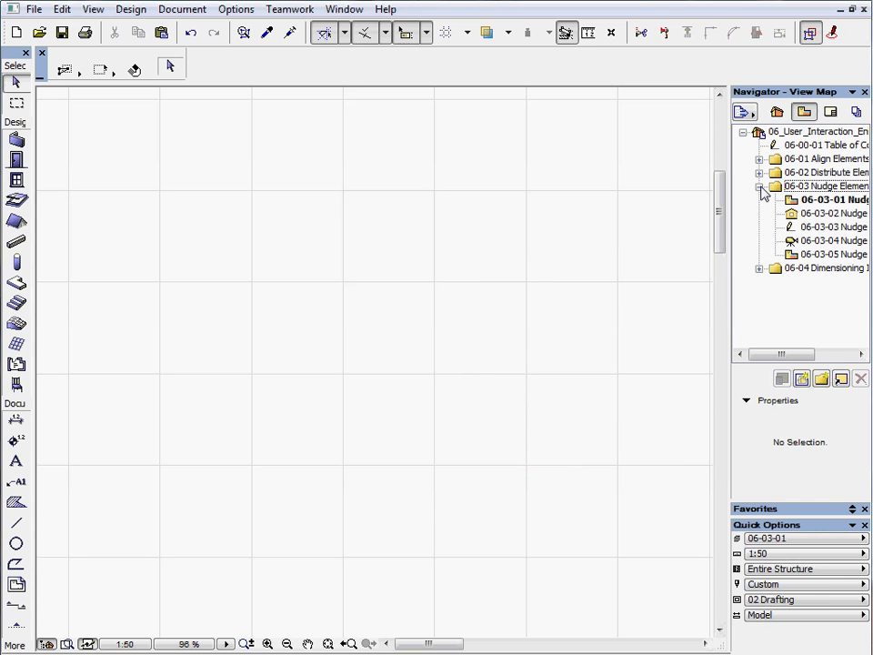
{"action": "double_click", "coordinate": [817, 200]}
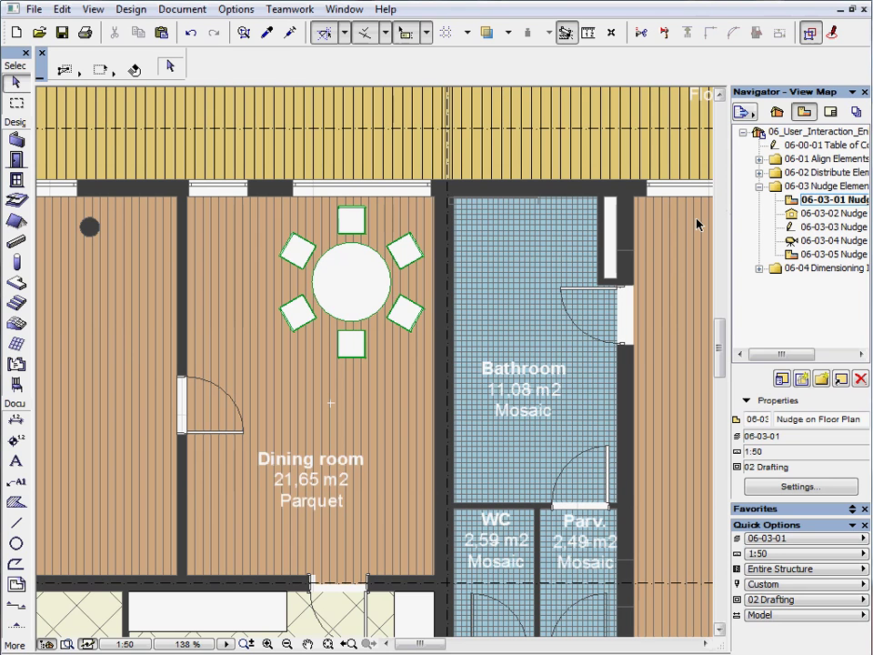
Select the round table and turn on Suspend Groups so all seven elements are selected.
{"action": "left_click", "coordinate": [354, 287]}
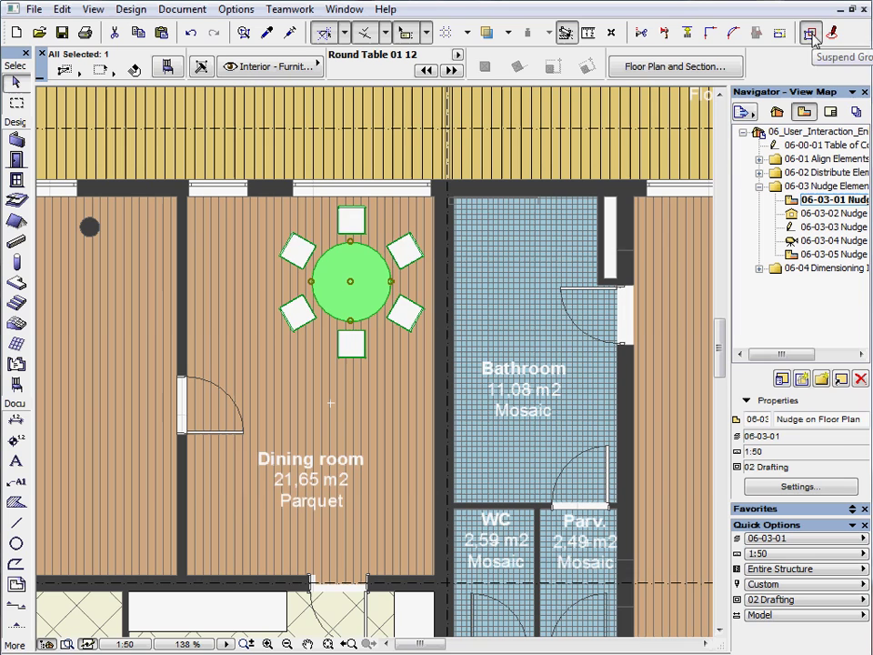
{"action": "left_click", "coordinate": [810, 34]}
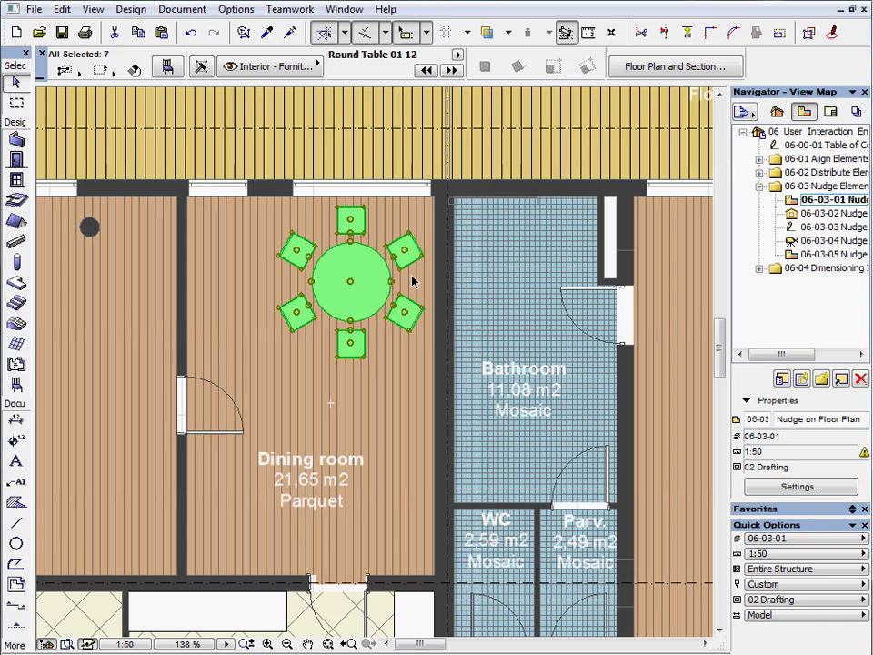
Shift the table and chairs in large steps left, down, right and up around the dining room.
{"action": "key", "text": "shift+Left"}
{"action": "key", "text": "shift+Left"}
{"action": "key", "text": "shift+Left"}
{"action": "key", "text": "shift+Left"}
{"action": "key", "text": "shift+Left"}
{"action": "key", "text": "shift+Left"}
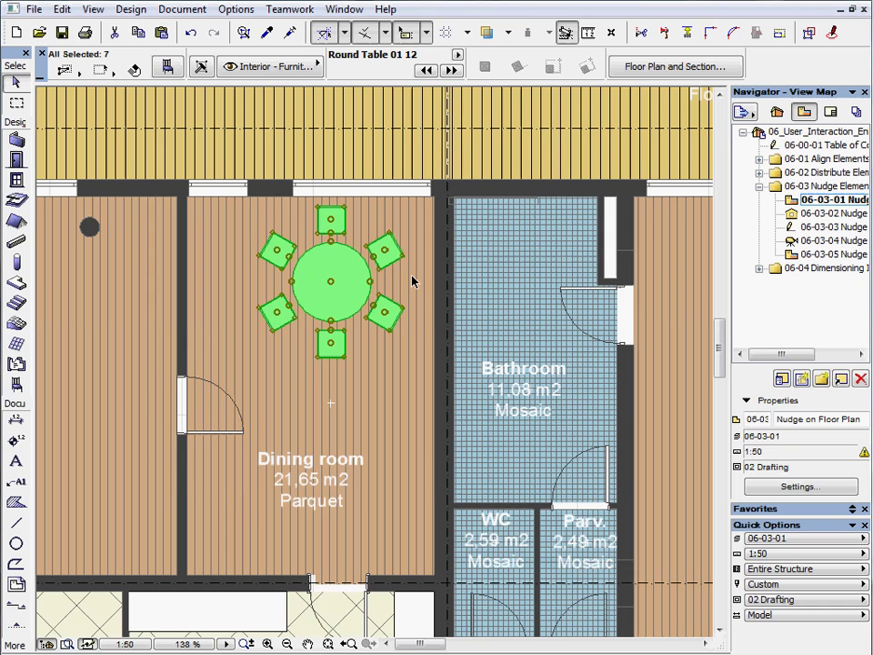
{"action": "key", "text": "shift+Down"}
{"action": "key", "text": "shift+Down"}
{"action": "key", "text": "shift+Down"}
{"action": "key", "text": "shift+Down"}
{"action": "key", "text": "shift+Down"}
{"action": "key", "text": "shift+Down"}
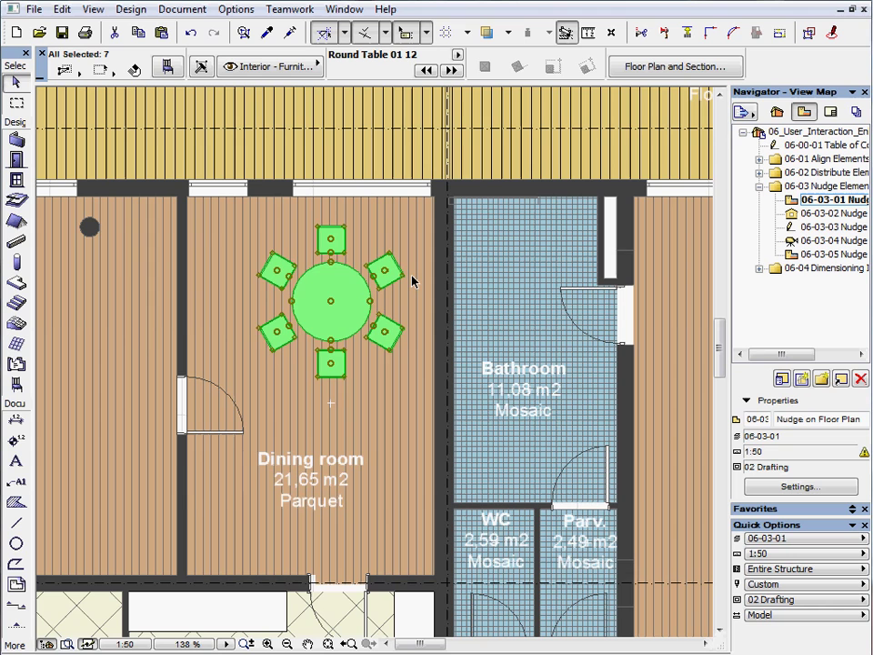
{"action": "key", "text": "shift+Left"}
{"action": "key", "text": "shift+Left"}
{"action": "key", "text": "shift+Left"}
{"action": "key", "text": "shift+Left"}
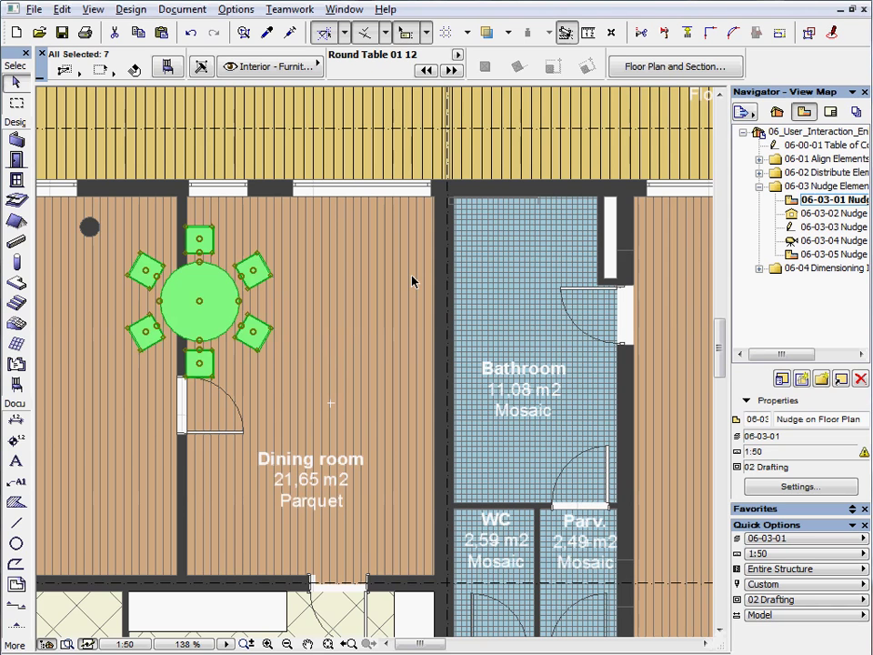
{"action": "key", "text": "shift+Down"}
{"action": "key", "text": "shift+Down"}
{"action": "key", "text": "shift+Down"}
{"action": "key", "text": "shift+Down"}
{"action": "key", "text": "shift+Right"}
{"action": "key", "text": "shift+Right"}
{"action": "key", "text": "shift+Right"}
{"action": "key", "text": "shift+Right"}
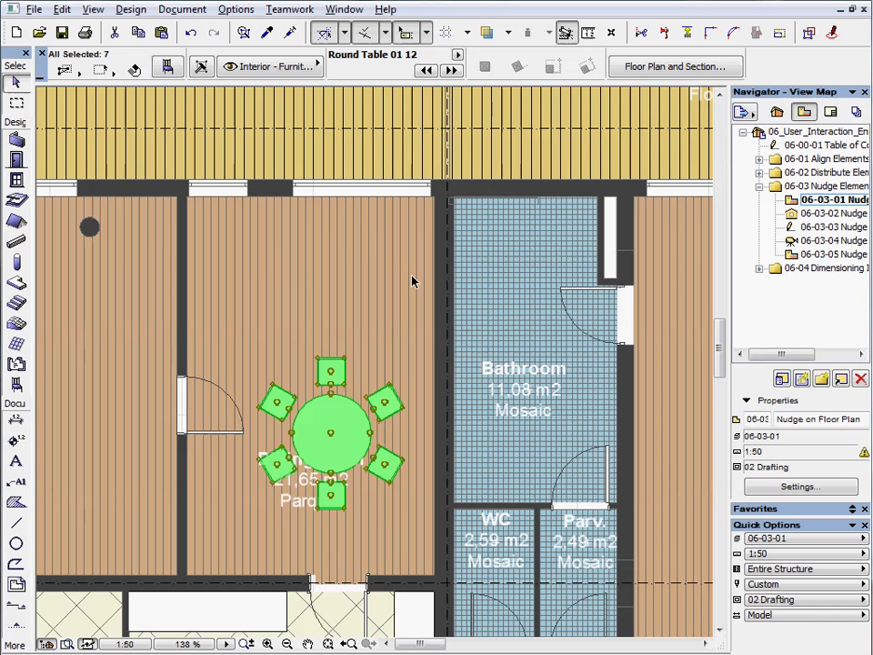
{"action": "key", "text": "shift+Up"}
{"action": "key", "text": "shift+Up"}
{"action": "key", "text": "shift+Up"}
{"action": "key", "text": "shift+Up"}
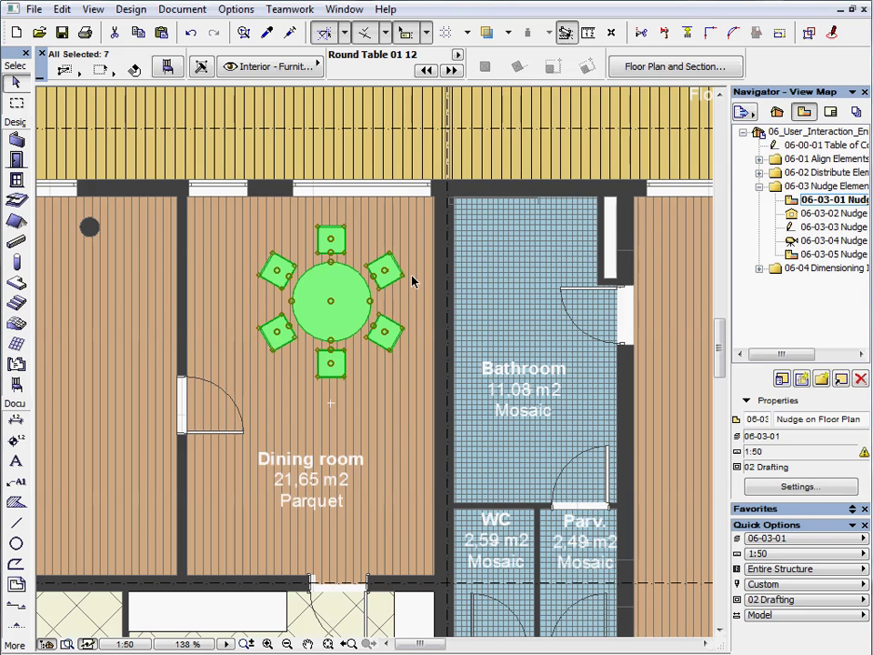
{"action": "key", "text": "shift+Left"}
{"action": "key", "text": "shift+Left"}
{"action": "key", "text": "shift+Left"}
{"action": "key", "text": "shift+Left"}
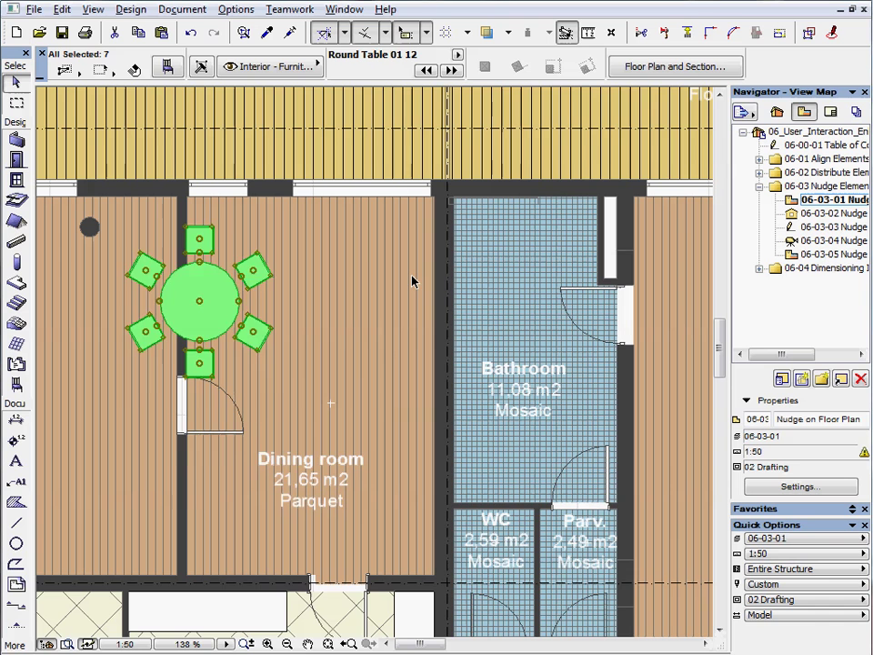
{"action": "key", "text": "shift+Down"}
{"action": "key", "text": "shift+Down"}
{"action": "key", "text": "shift+Down"}
{"action": "key", "text": "shift+Down"}
{"action": "key", "text": "shift+Right"}
{"action": "key", "text": "shift+Right"}
{"action": "key", "text": "shift+Right"}
{"action": "key", "text": "shift+Right"}
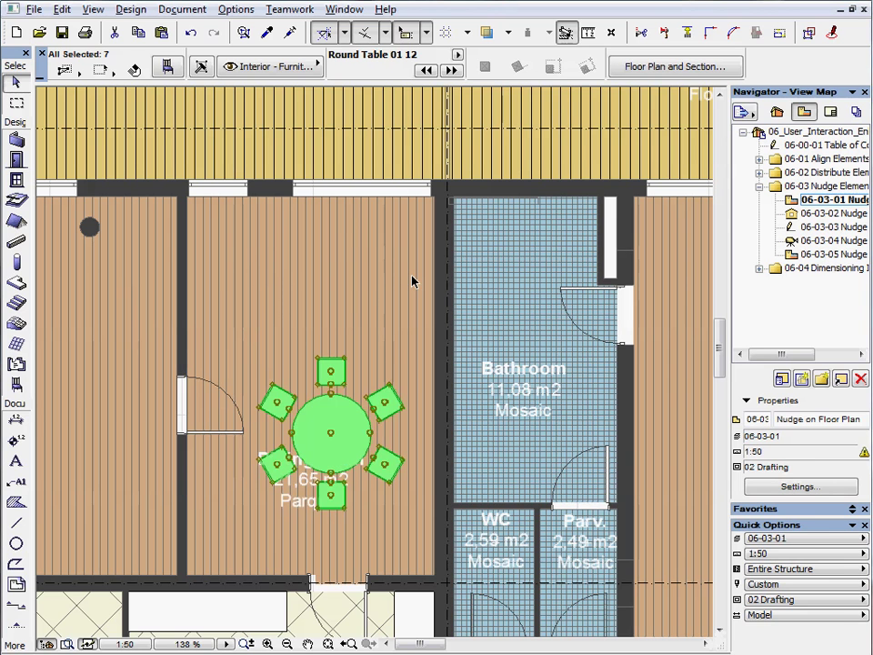
{"action": "key", "text": "shift+Up"}
{"action": "key", "text": "shift+Up"}
{"action": "key", "text": "shift+Up"}
{"action": "key", "text": "shift+Up"}
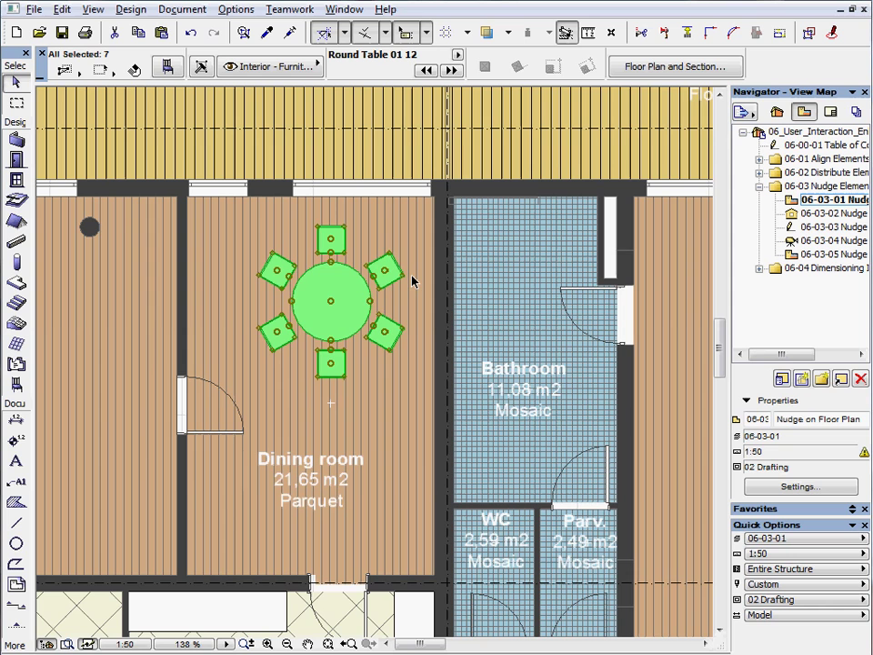
Nudge the table set one small step left and three small steps down, then deselect.
{"action": "key", "text": "Left"}
{"action": "key", "text": "Left"}
{"action": "key", "text": "Left"}
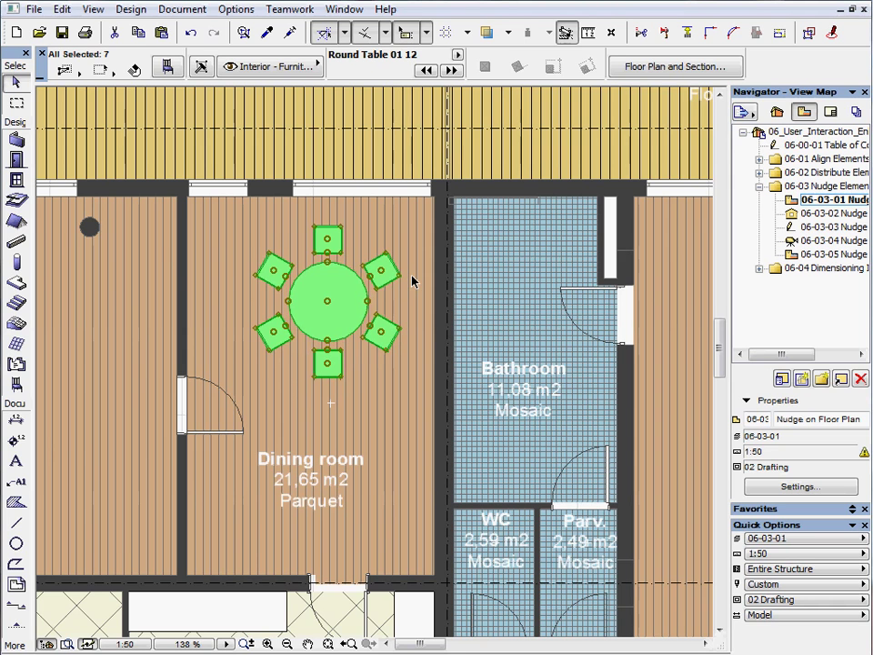
{"action": "key", "text": "Down"}
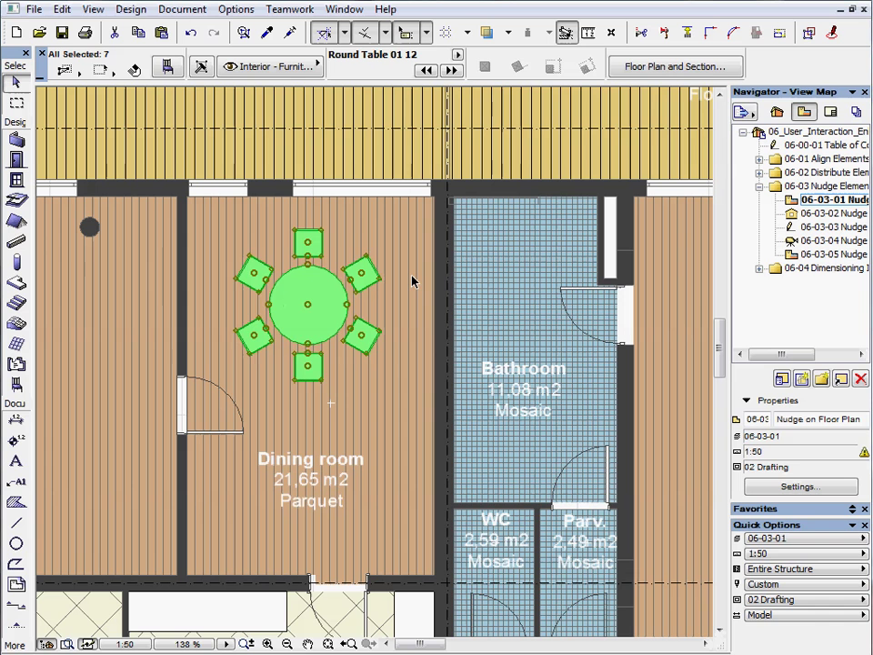
{"action": "key", "text": "Down"}
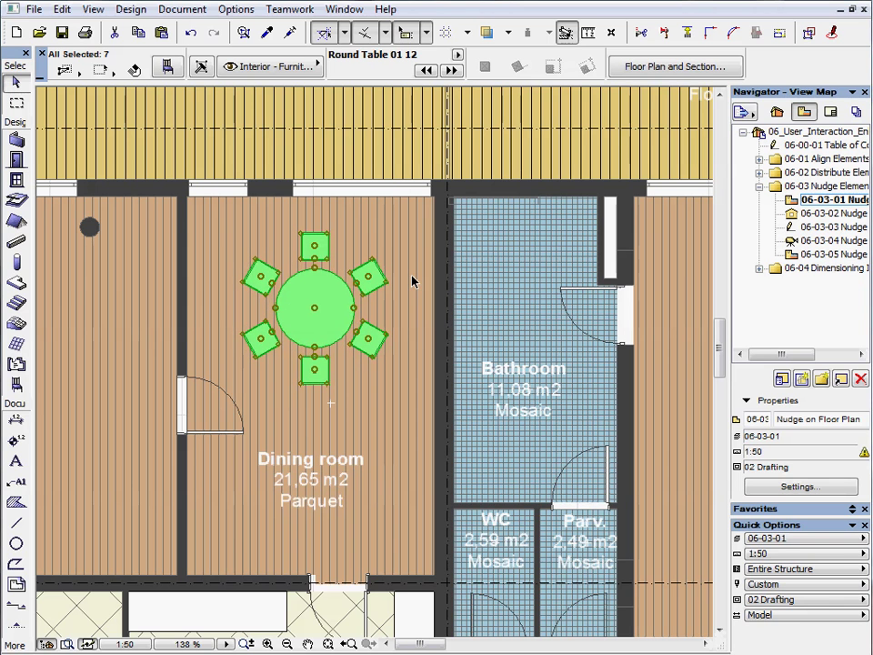
{"action": "key", "text": "Down"}
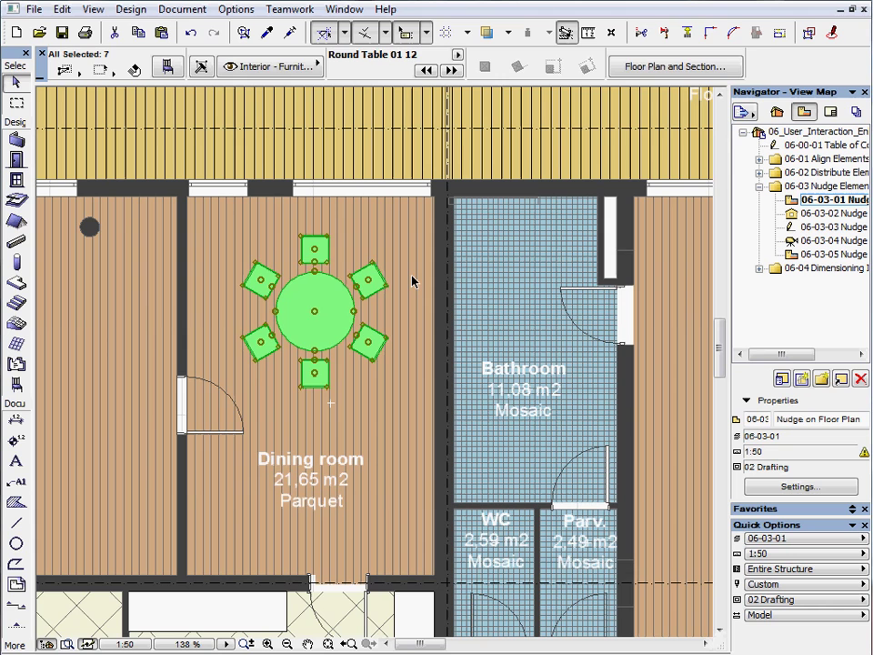
{"action": "key", "text": "Escape"}
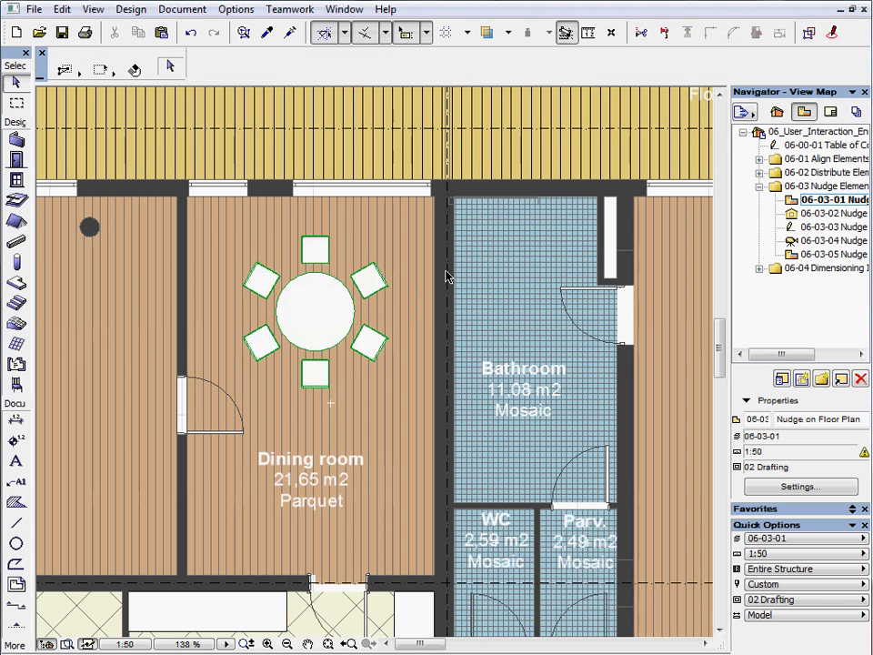
Open 06-03-02 Nudge on Elevation and nudge the North Elevation title two steps down.
{"action": "double_click", "coordinate": [837, 215]}
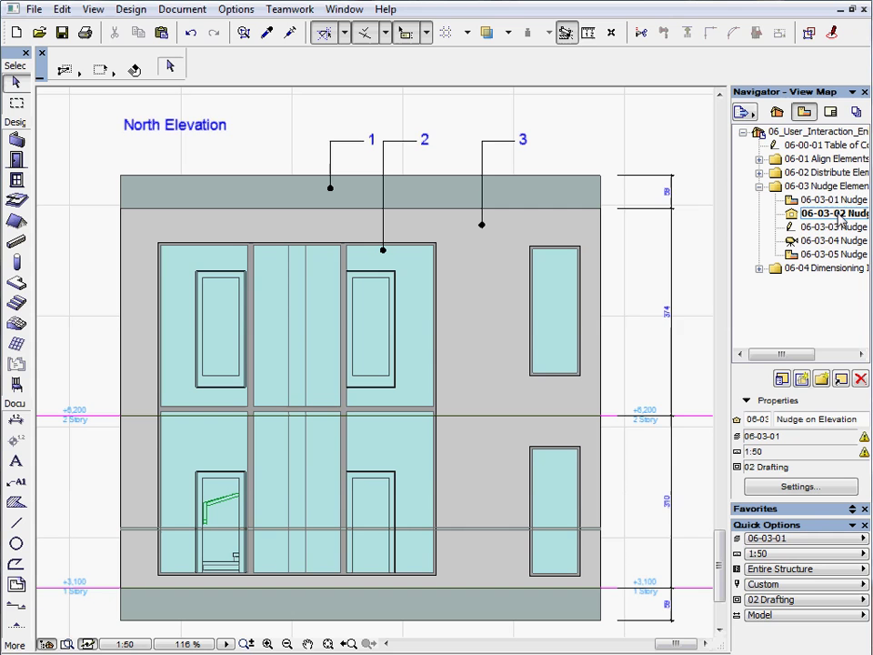
{"action": "left_click", "coordinate": [223, 127]}
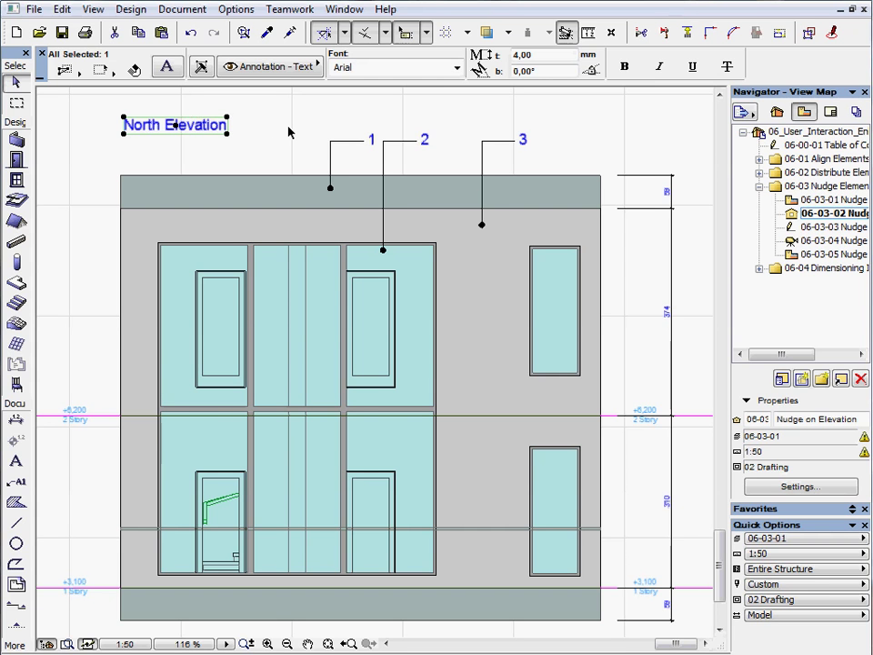
{"action": "key", "text": "shift+Down"}
{"action": "key", "text": "shift+Down"}
{"action": "key", "text": "shift+Down"}
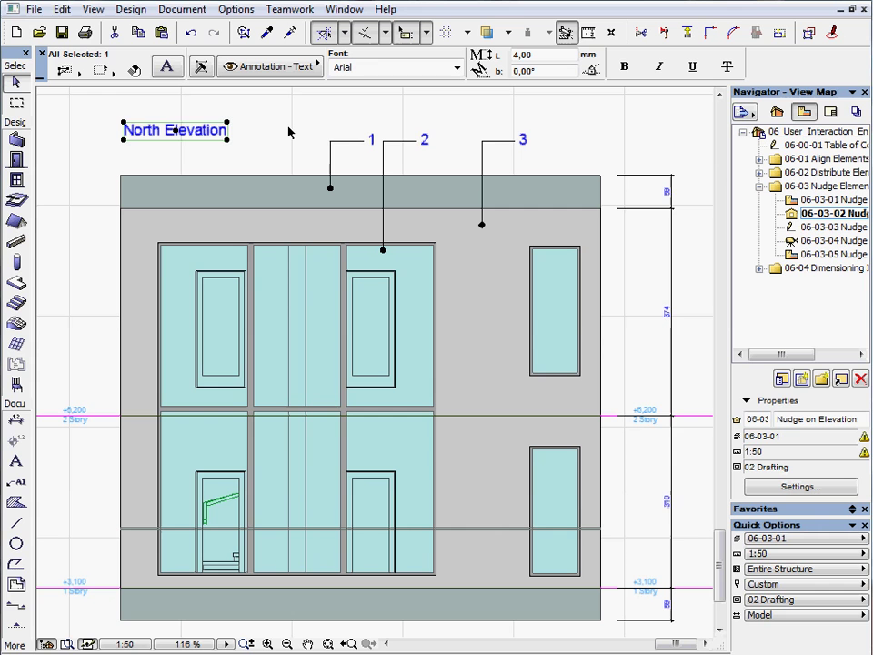
{"action": "key", "text": "shift+Down"}
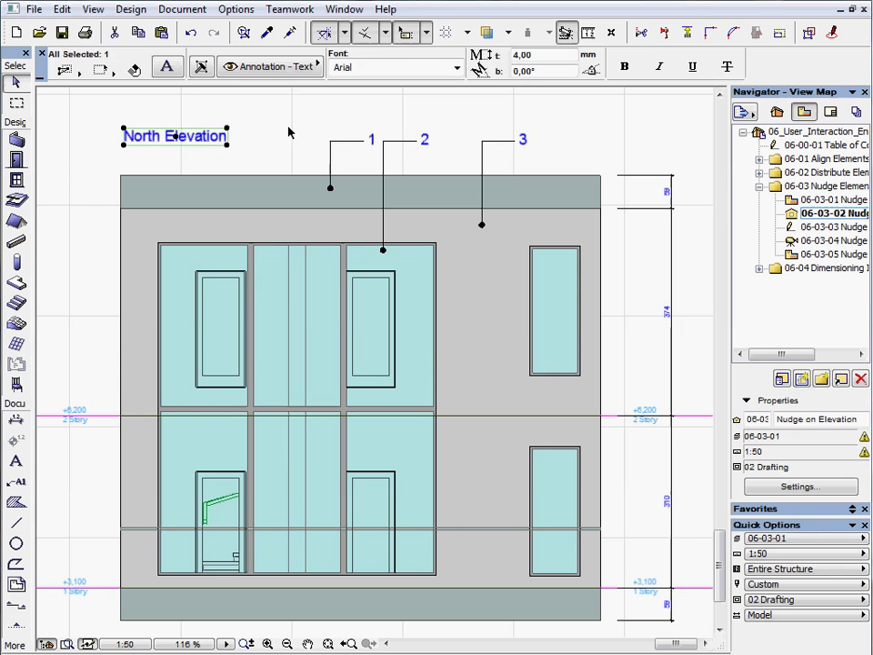
{"action": "left_click", "coordinate": [400, 92]}
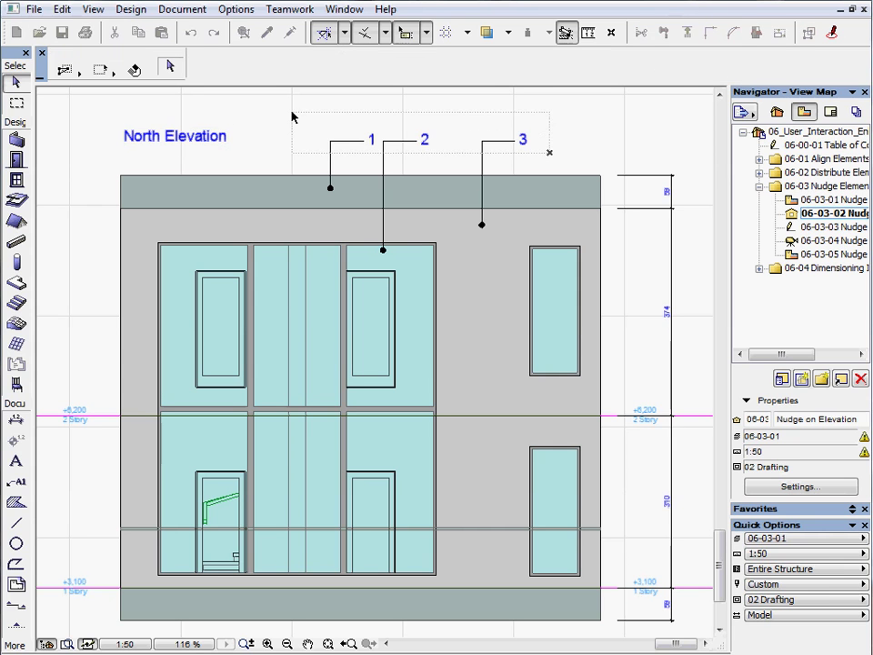
Select labels 1, 2 and 3 and nudge them one step down and two steps right.
{"action": "key", "text": "ctrl+a"}
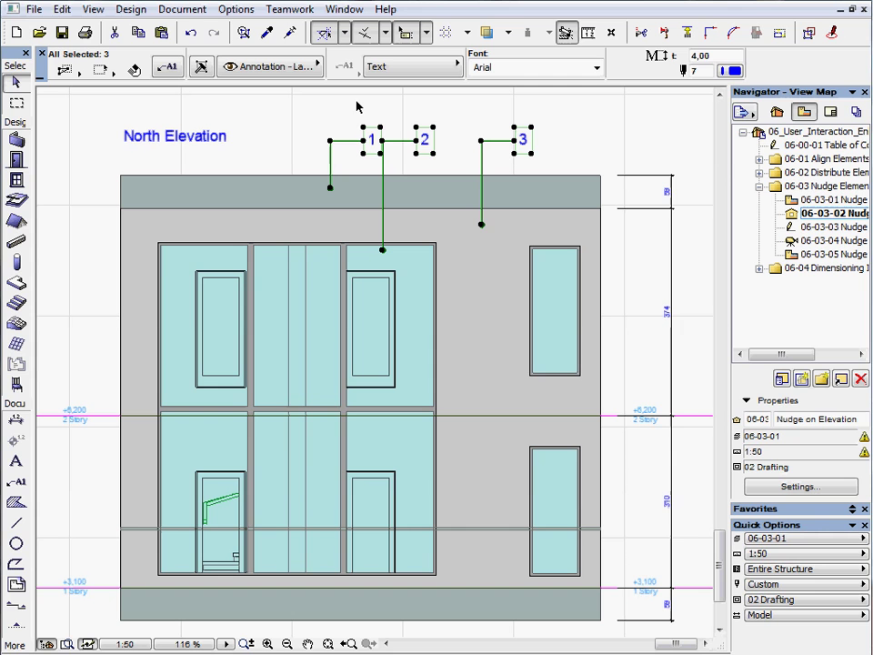
{"action": "key", "text": "shift+Down"}
{"action": "key", "text": "shift+Down"}
{"action": "key", "text": "shift+Down"}
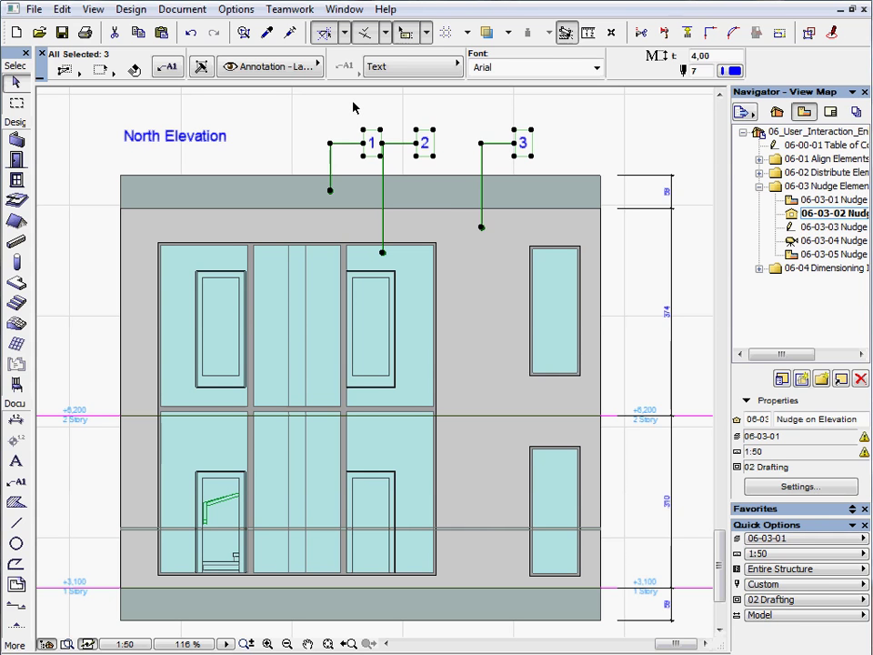
{"action": "key", "text": "shift+Right"}
{"action": "key", "text": "shift+Right"}
{"action": "key", "text": "shift+Right"}
{"action": "key", "text": "shift+Right"}
{"action": "key", "text": "shift+Right"}
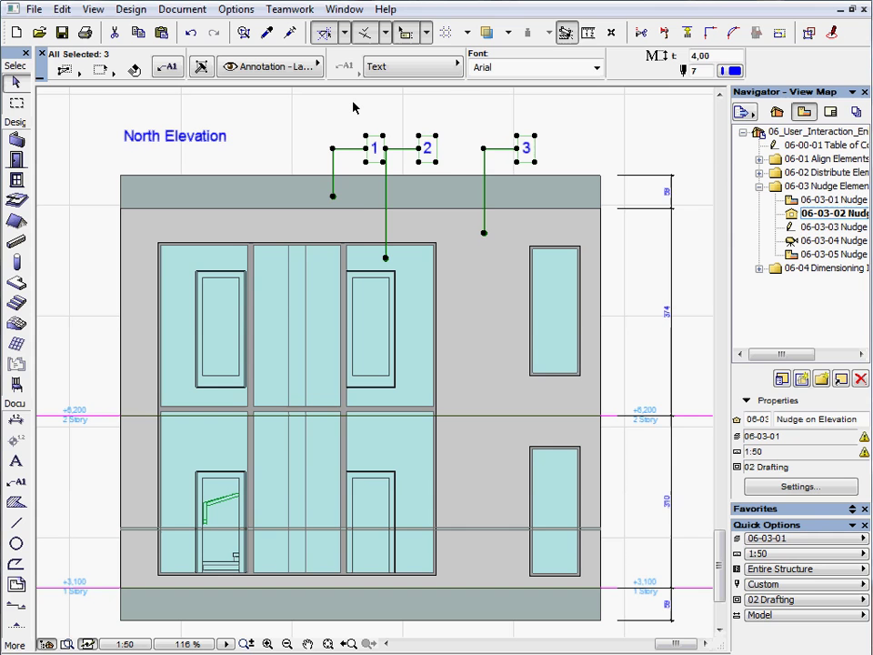
{"action": "key", "text": "shift+Right"}
{"action": "key", "text": "shift+Right"}
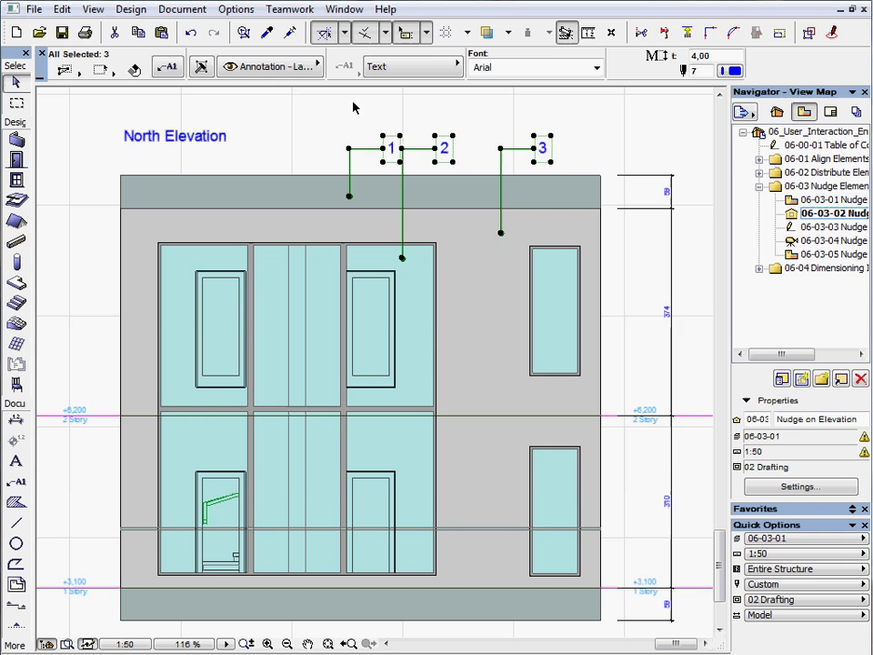
{"action": "left_click", "coordinate": [445, 109]}
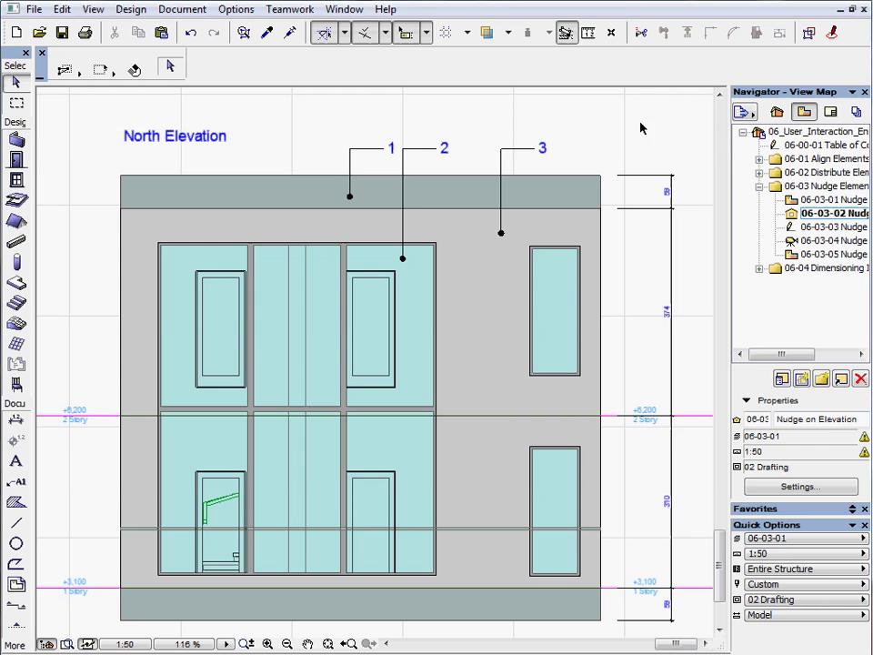
Open the Nudge on Layout sheet from the Layout Book and zoom out to 43%.
{"action": "double_click", "coordinate": [815, 228]}
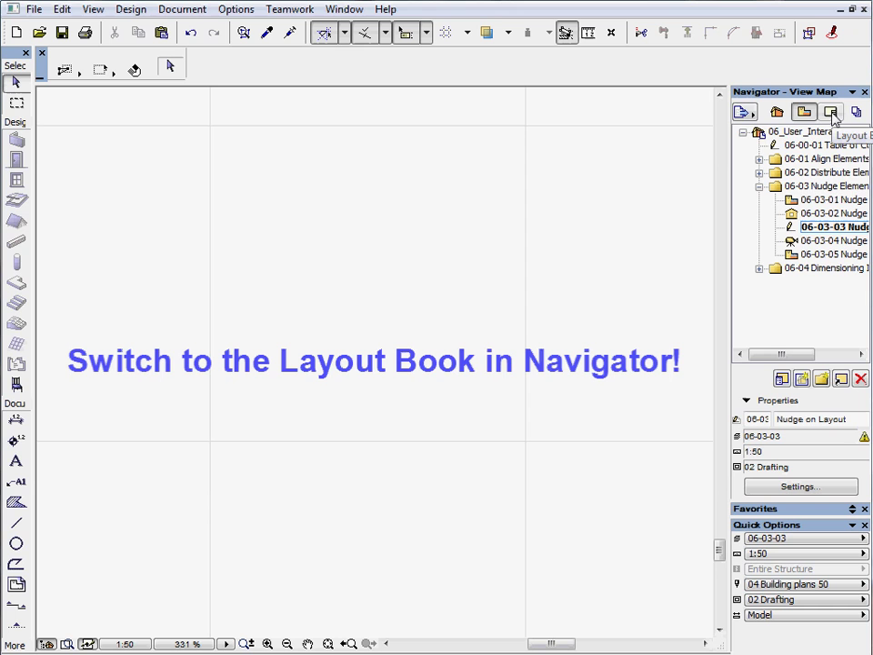
{"action": "left_click", "coordinate": [832, 112]}
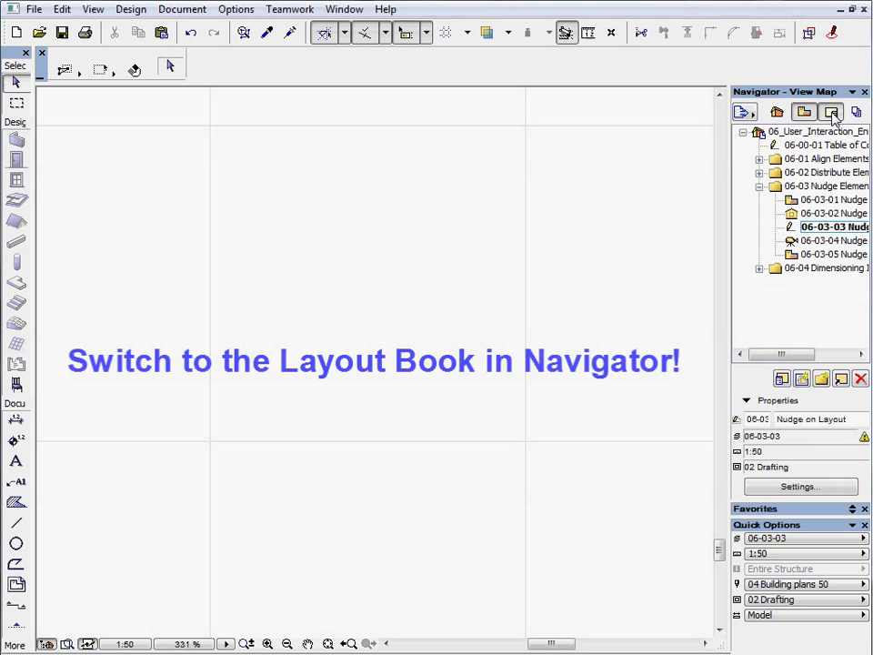
{"action": "double_click", "coordinate": [822, 169]}
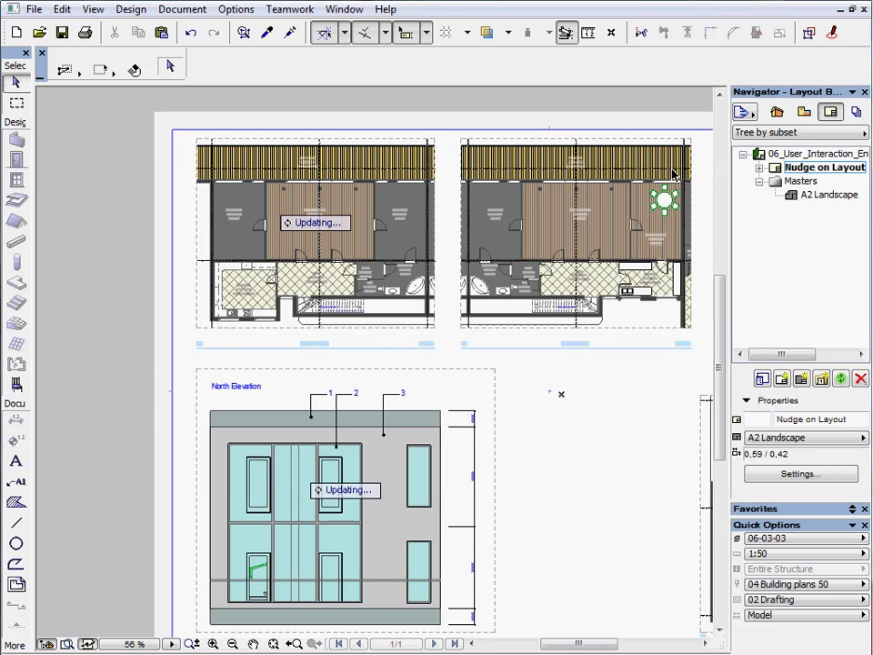
{"action": "middle_click_drag", "start_coordinate": [691, 176], "coordinate": [534, 161]}
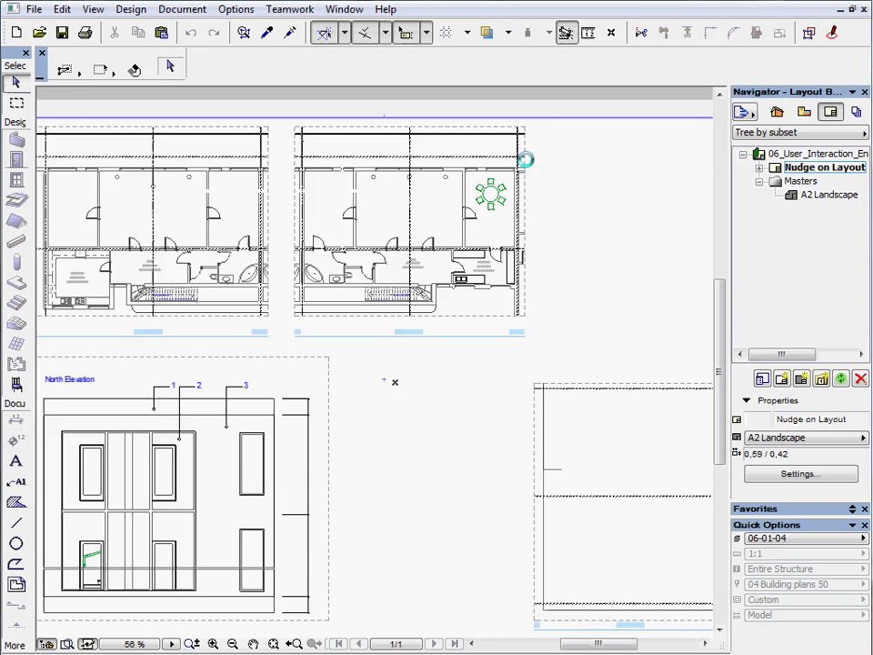
{"action": "scroll", "coordinate": [521, 162], "scroll_direction": "down", "scroll_amount": 2}
{"action": "scroll", "coordinate": [552, 102], "scroll_direction": "down", "scroll_amount": 1}
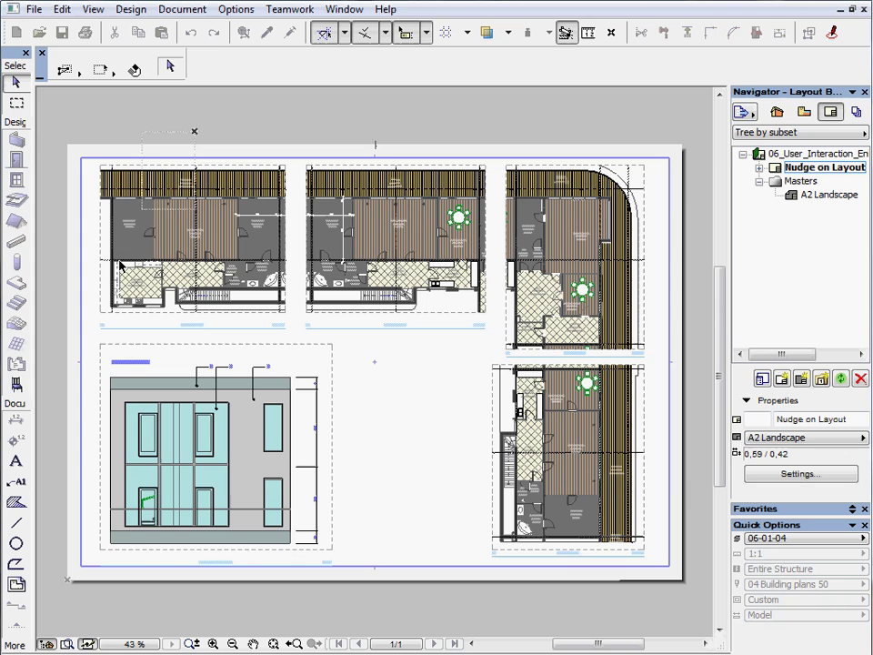
Nudge the North Elevation and top-left plan drawings one step right, then deselect them.
{"action": "left_click", "coordinate": [191, 531]}
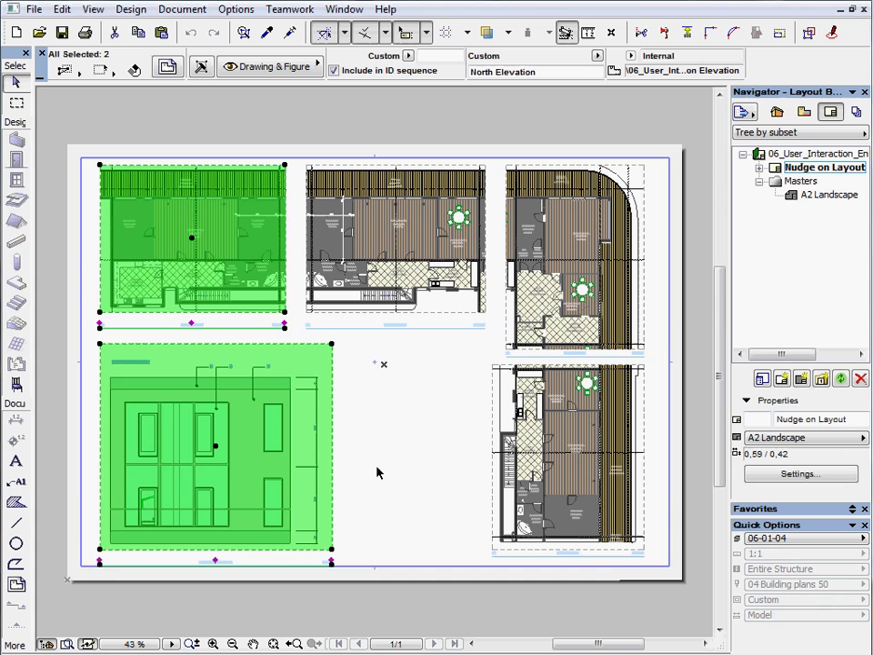
{"action": "key", "text": "Right"}
{"action": "key", "text": "Right"}
{"action": "key", "text": "Right"}
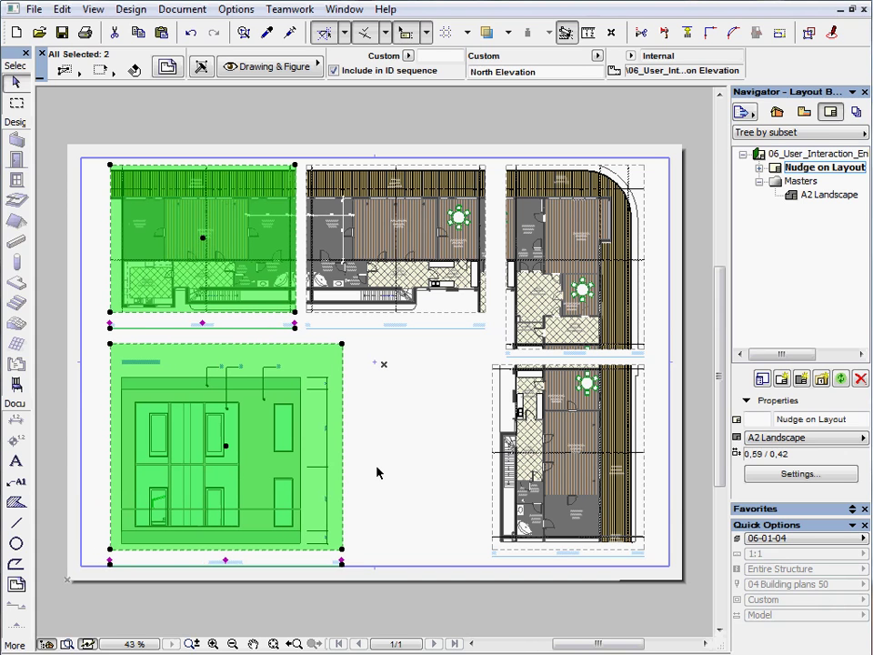
{"action": "left_click", "coordinate": [460, 404]}
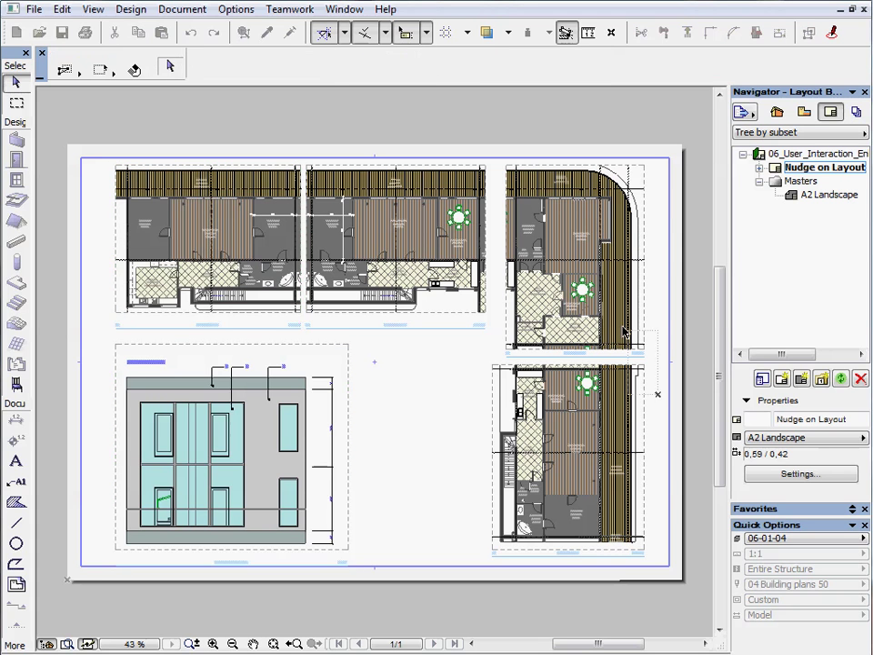
Nudge the two right-hand plan drawings two steps left, then select the North Elevation drawing.
{"action": "key", "text": "ctrl+a"}
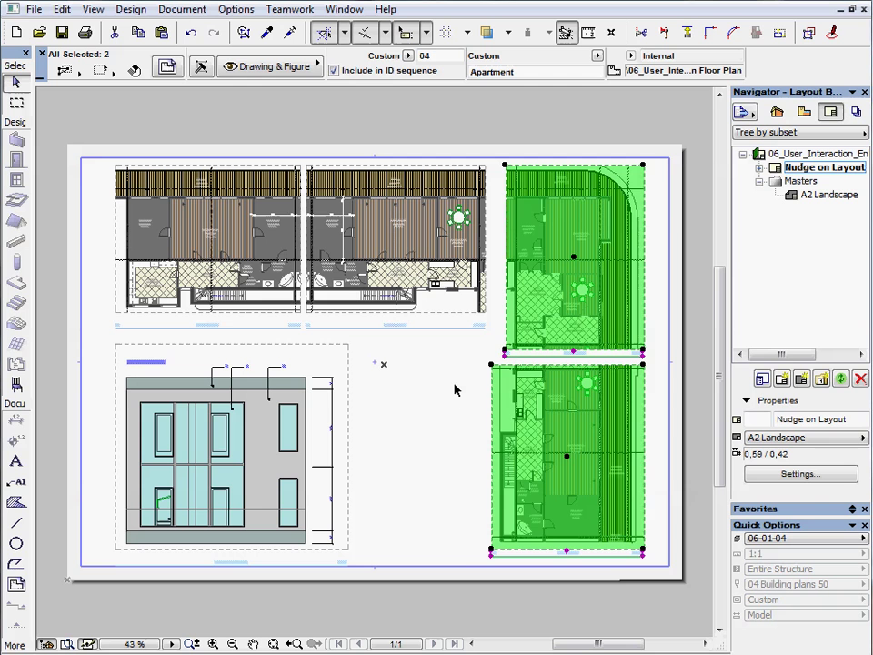
{"action": "key", "text": "Left"}
{"action": "key", "text": "Left"}
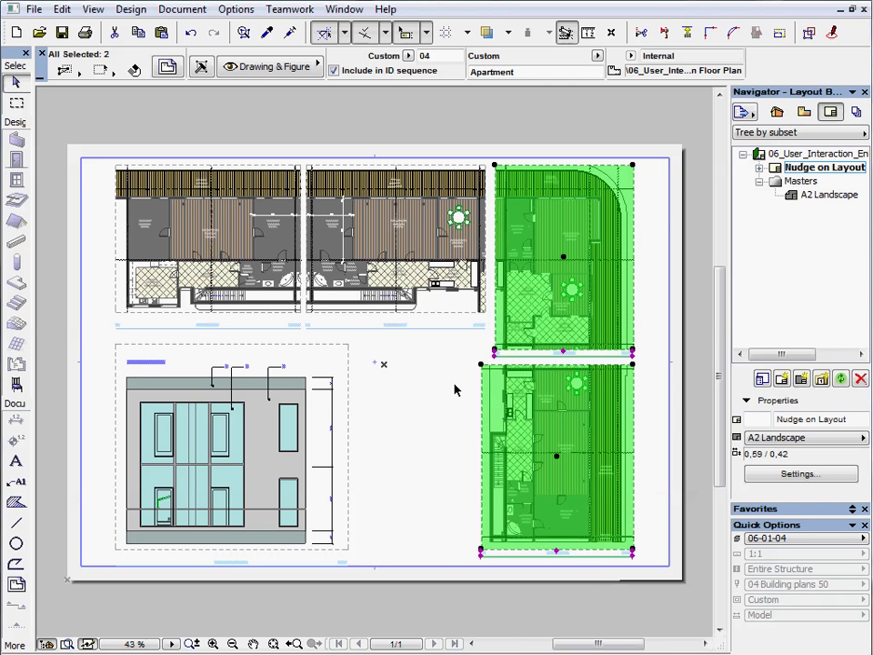
{"action": "key", "text": "Left"}
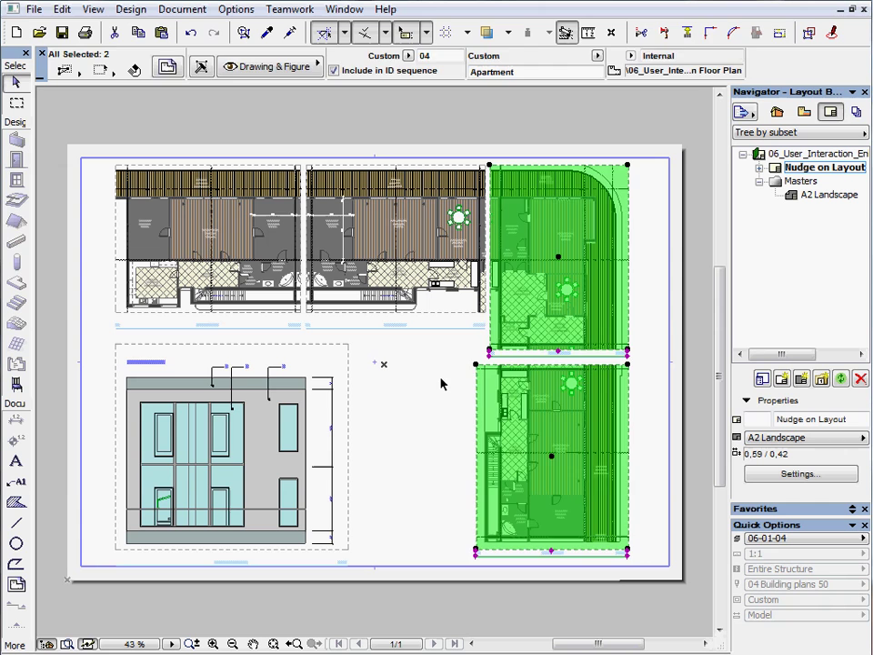
{"action": "key", "text": "Escape"}
{"action": "left_click", "coordinate": [348, 343]}
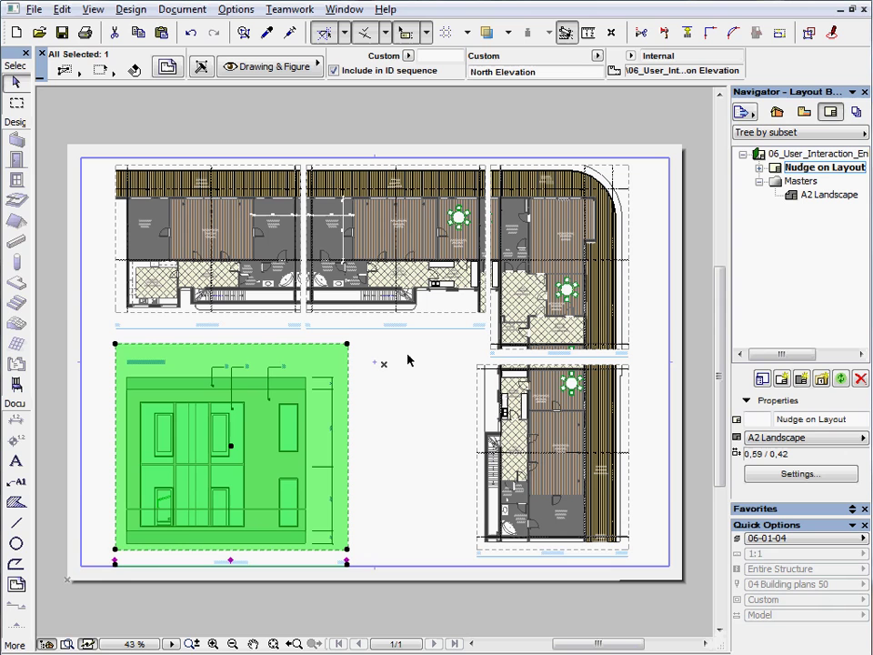
Move the North Elevation drawing two large steps right, then deselect it.
{"action": "key", "text": "shift+Right"}
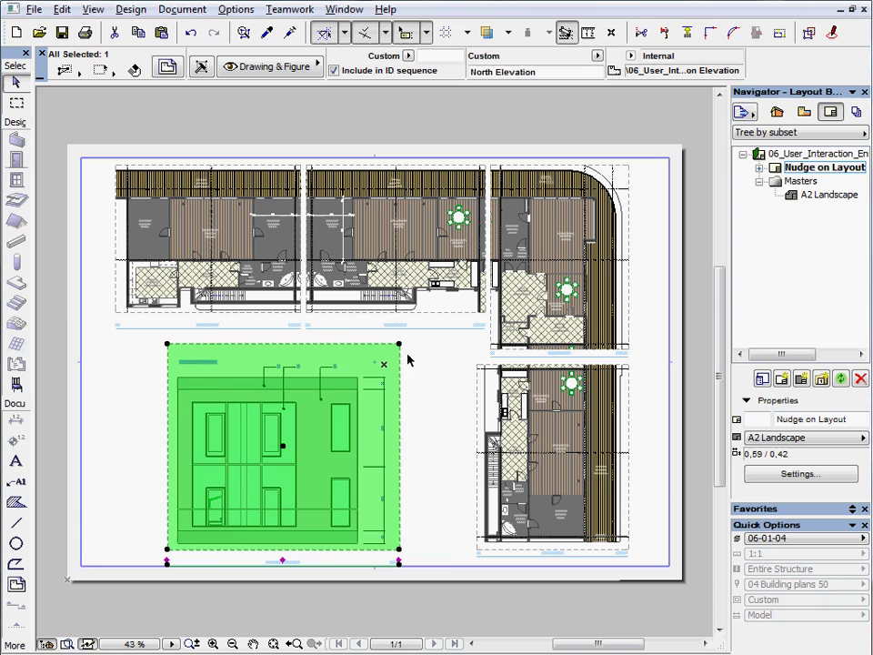
{"action": "key", "text": "shift+Right"}
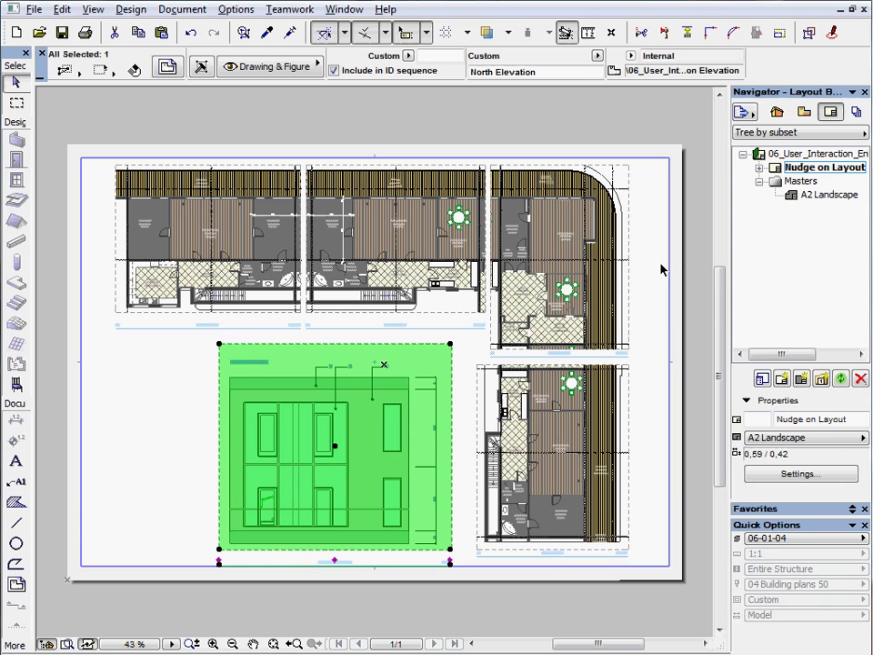
{"action": "key", "text": "Escape"}
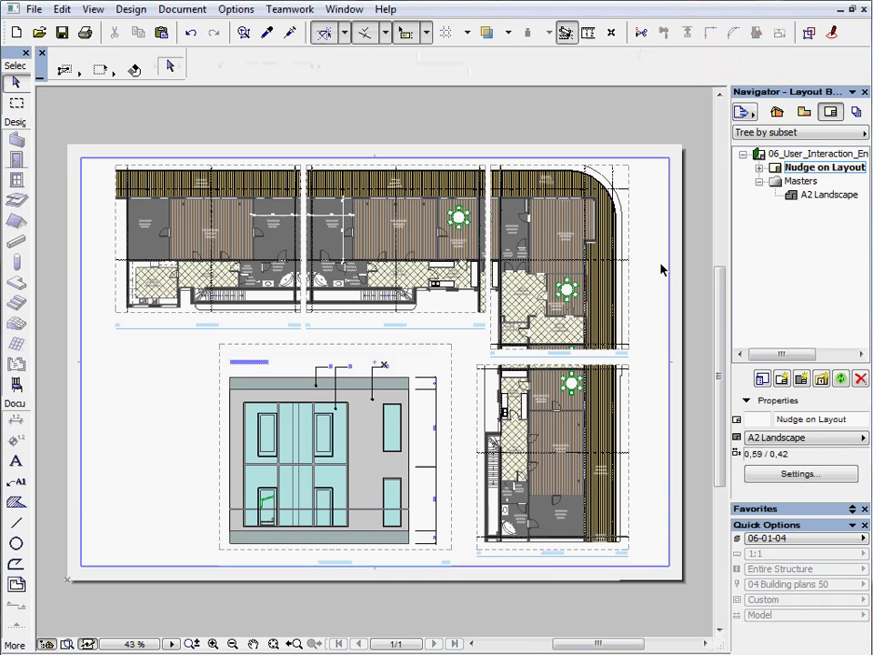
Open the 06-03-04 Nudge in 3D view from the Navigator's View Map.
{"action": "left_click", "coordinate": [803, 111]}
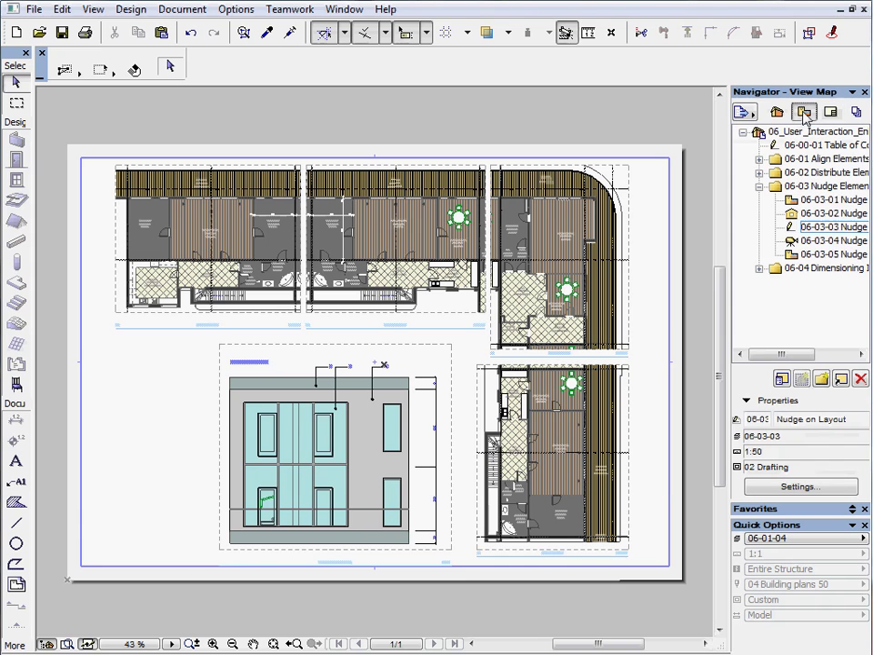
{"action": "double_click", "coordinate": [817, 243]}
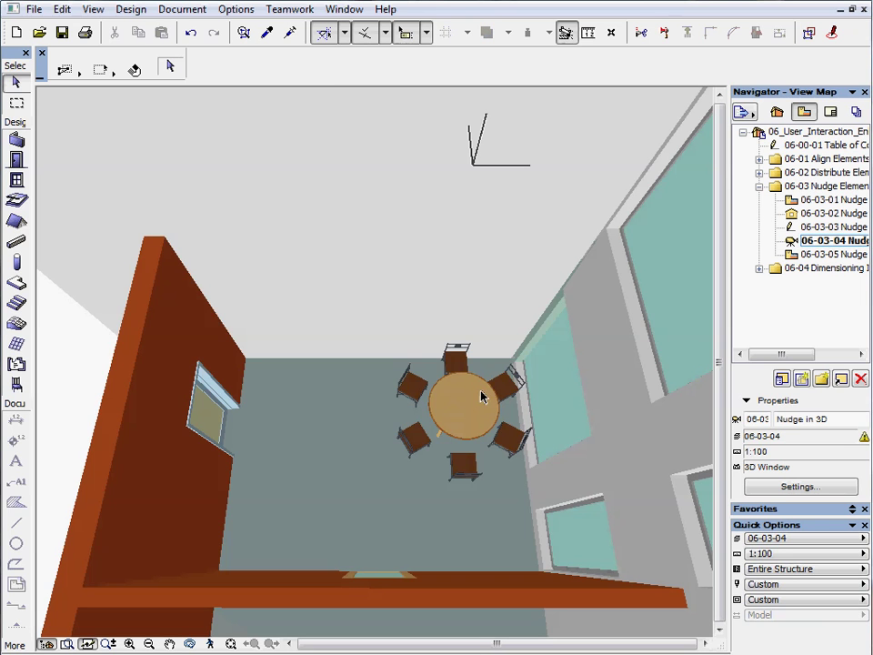
Reposition the round table and six chairs with Shift-arrow nudges, raise them slightly, then deselect.
{"action": "left_click", "coordinate": [466, 406]}
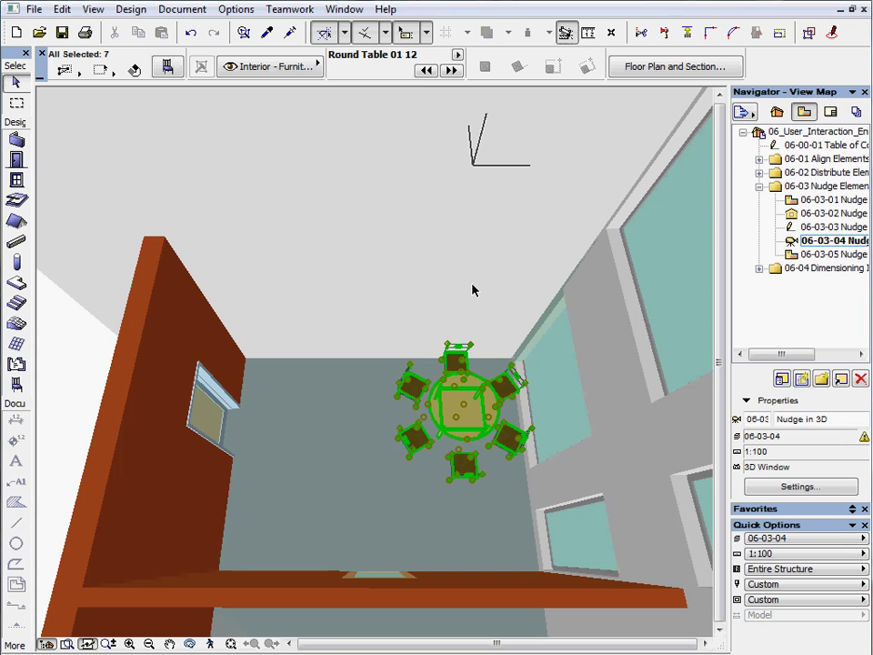
{"action": "key", "text": "shift+Down"}
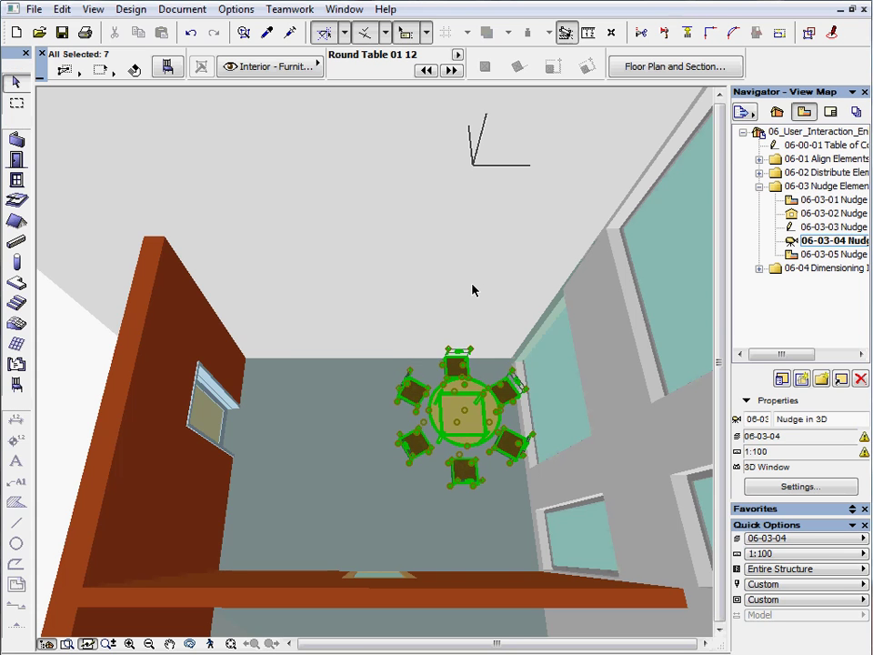
{"action": "key", "text": "shift+Down"}
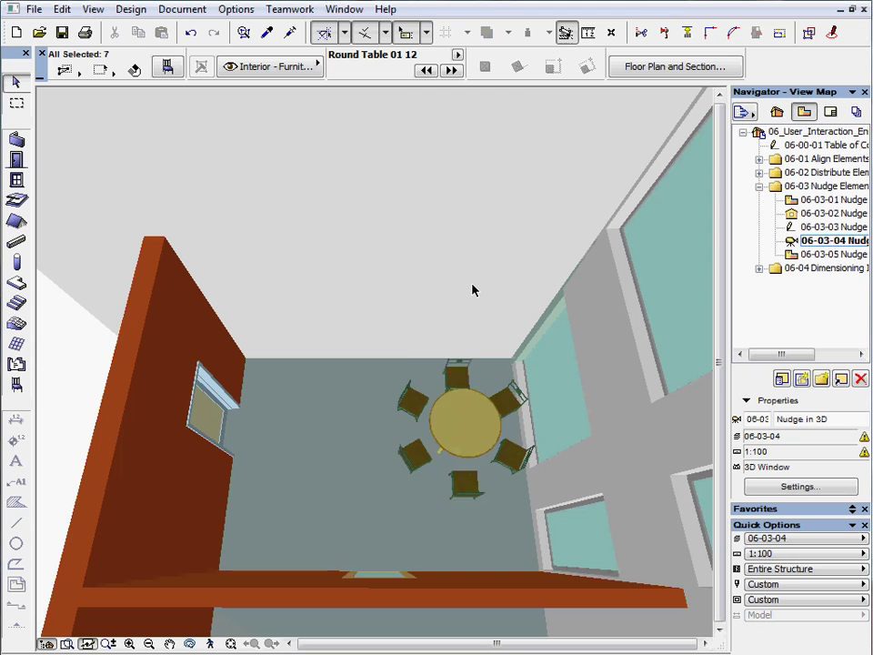
{"action": "key", "text": "shift+Down"}
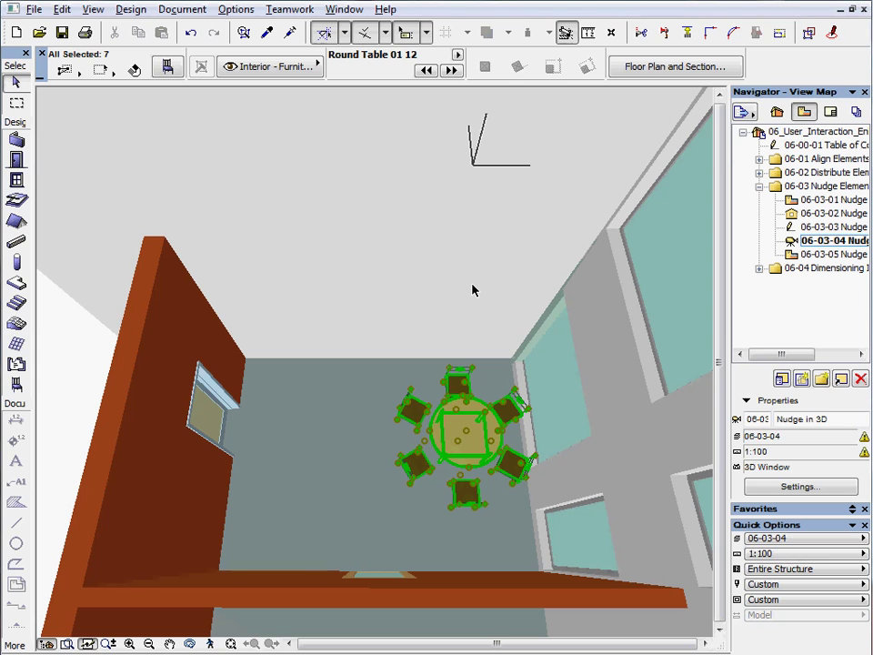
{"action": "key", "text": "shift+Left"}
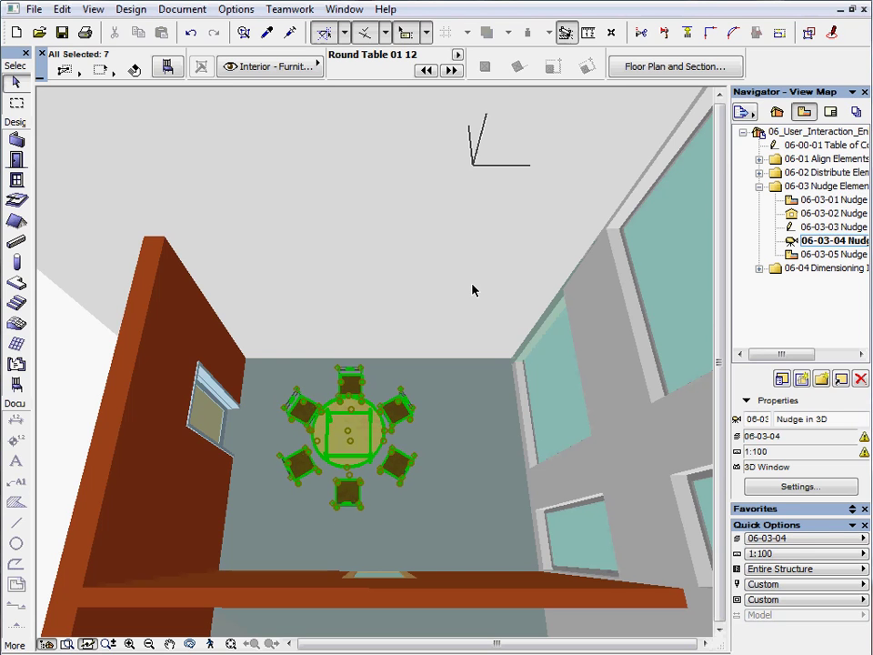
{"action": "key", "text": "shift+Right"}
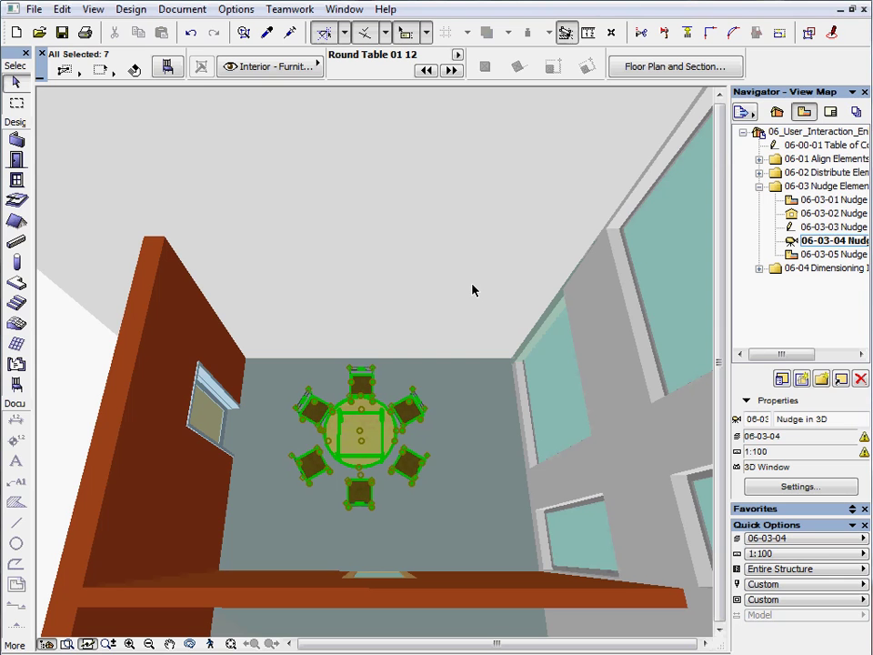
{"action": "key", "text": "shift+Right"}
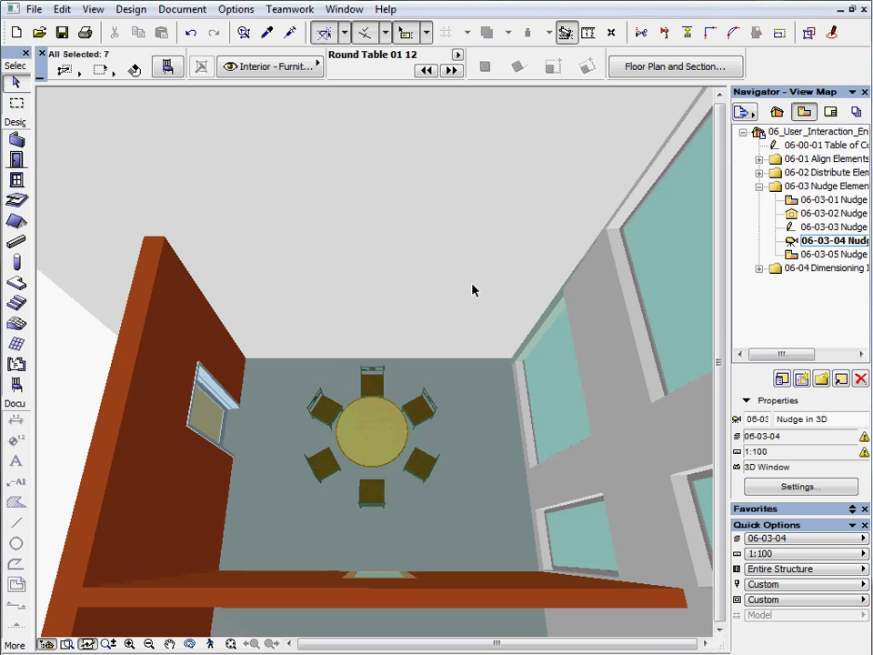
{"action": "key", "text": "shift+Right"}
{"action": "key", "text": "shift+Page_Up"}
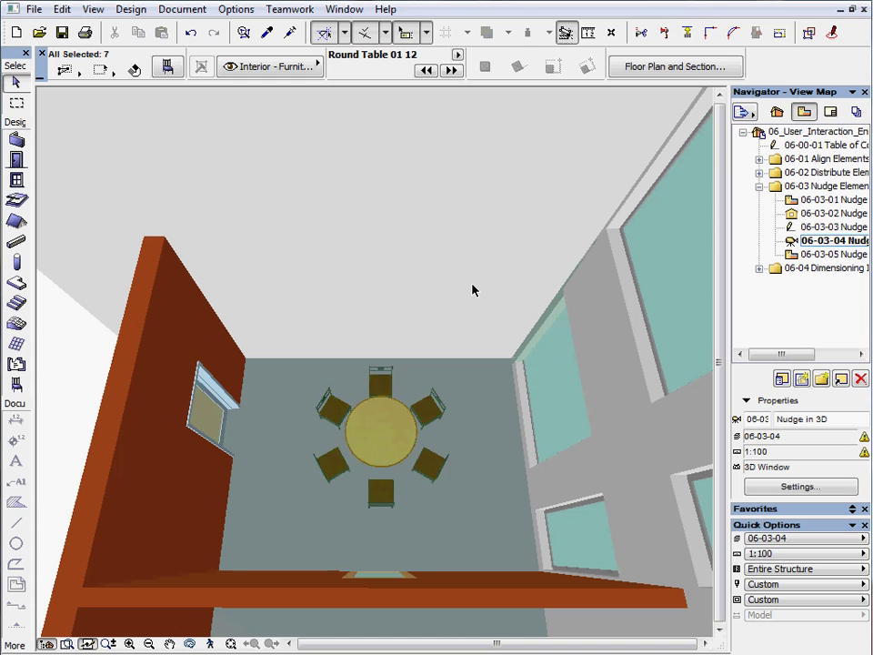
{"action": "key", "text": "Escape"}
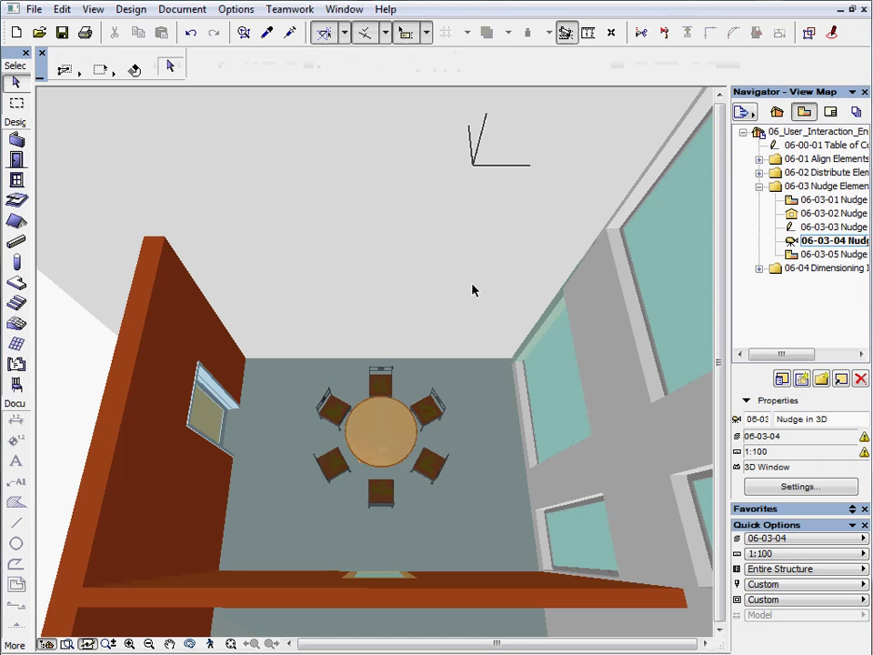
Open the 06-03-05 Nudge Settings plan view at 1:50.
{"action": "double_click", "coordinate": [815, 257]}
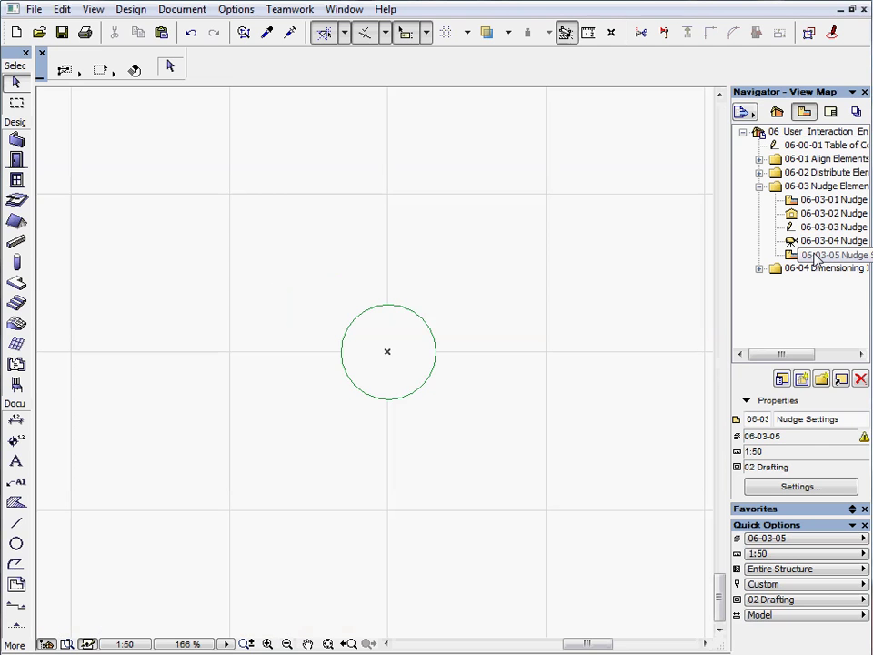
{"action": "left_click", "coordinate": [437, 354]}
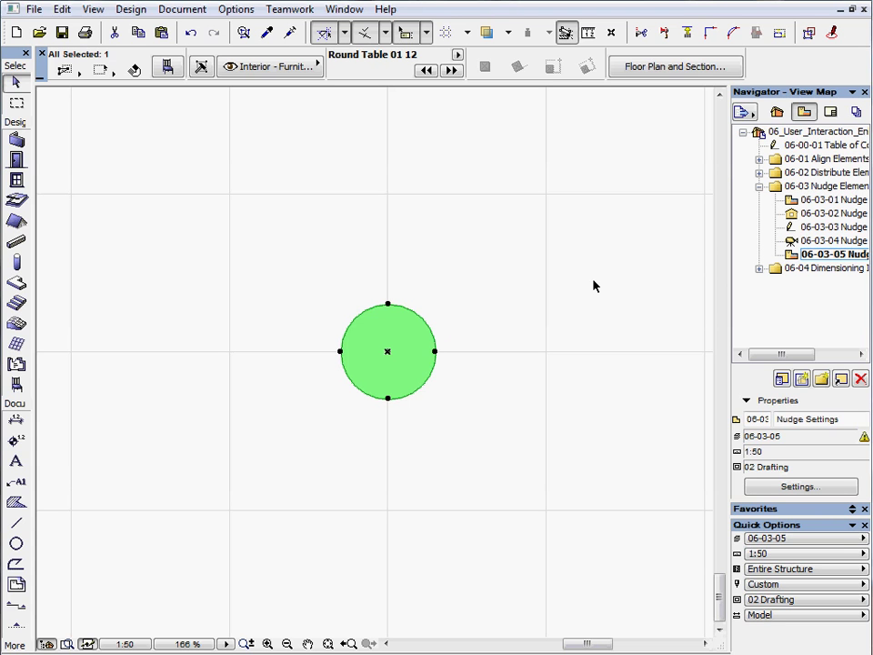
{"action": "key", "text": "shift+Right"}
{"action": "key", "text": "shift+Right"}
{"action": "key", "text": "shift+Right"}
{"action": "key", "text": "shift+Right"}
{"action": "key", "text": "shift+Right"}
{"action": "key", "text": "shift+Right"}
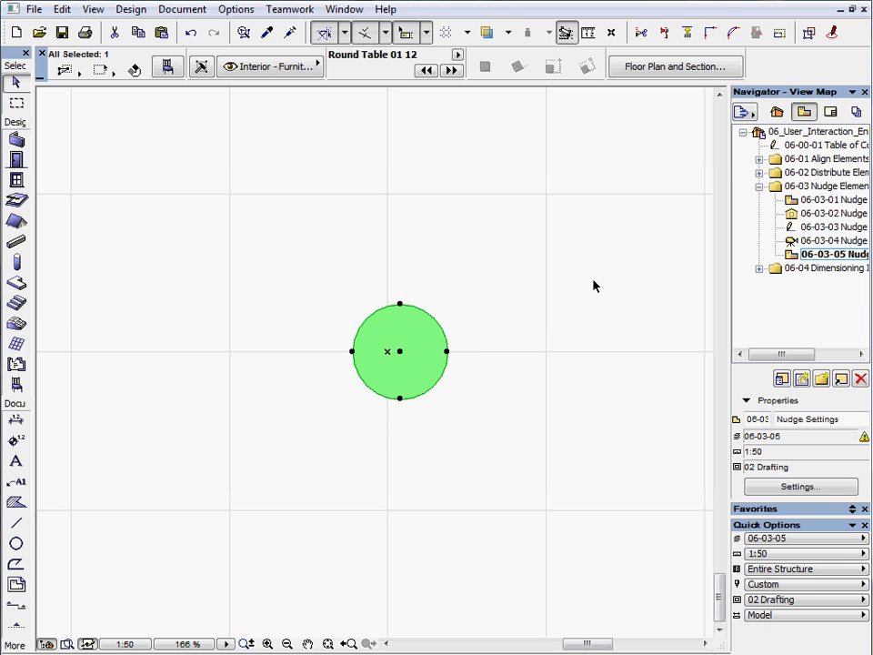
{"action": "key", "text": "shift+Right"}
{"action": "key", "text": "shift+Right"}
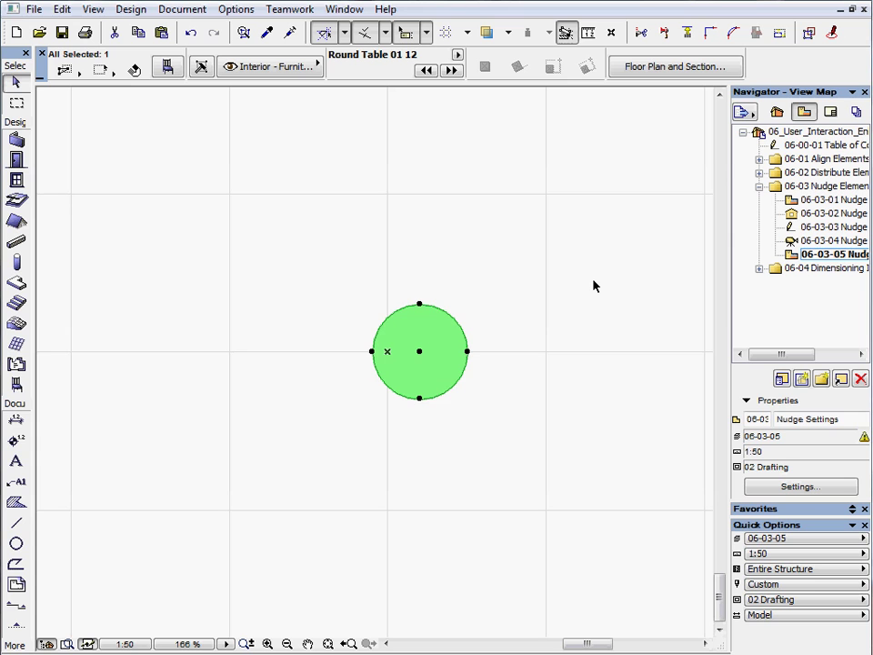
{"action": "key", "text": "shift+Left"}
{"action": "key", "text": "shift+Left"}
{"action": "key", "text": "shift+Left"}
{"action": "key", "text": "shift+Left"}
{"action": "key", "text": "shift+Left"}
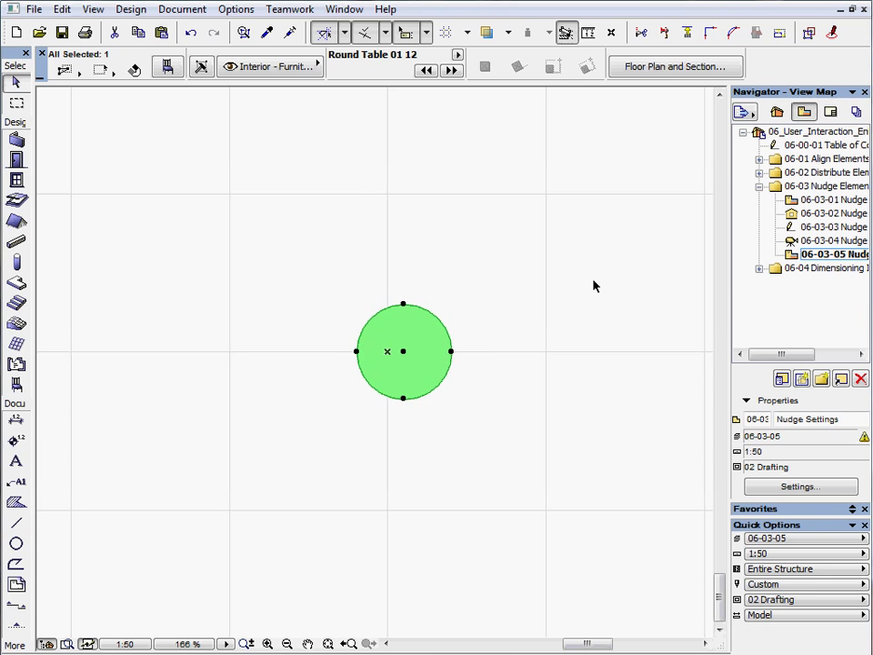
{"action": "key", "text": "shift+Left"}
{"action": "key", "text": "shift+Left"}
{"action": "key", "text": "shift+Left"}
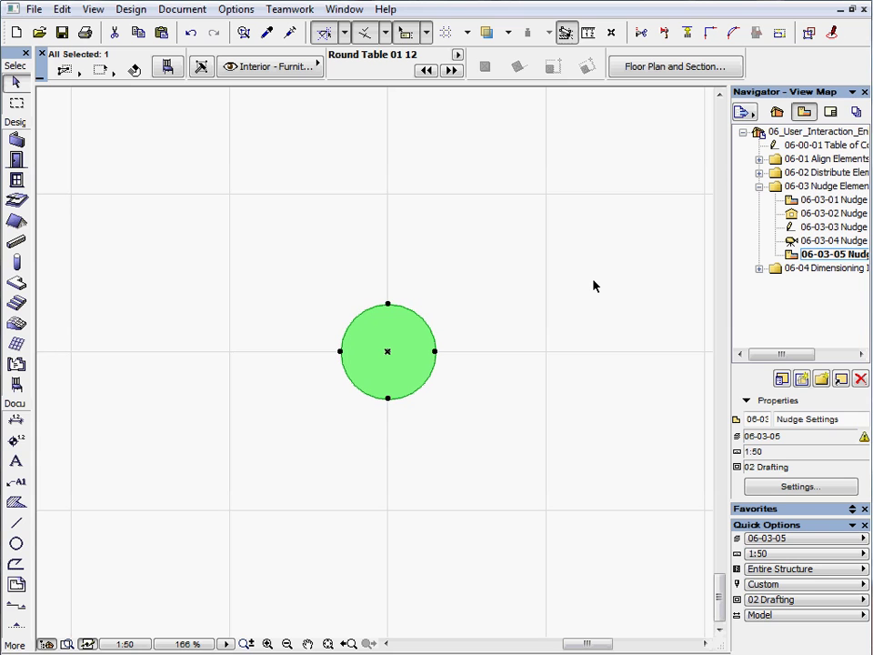
{"action": "key", "text": "shift+Right"}
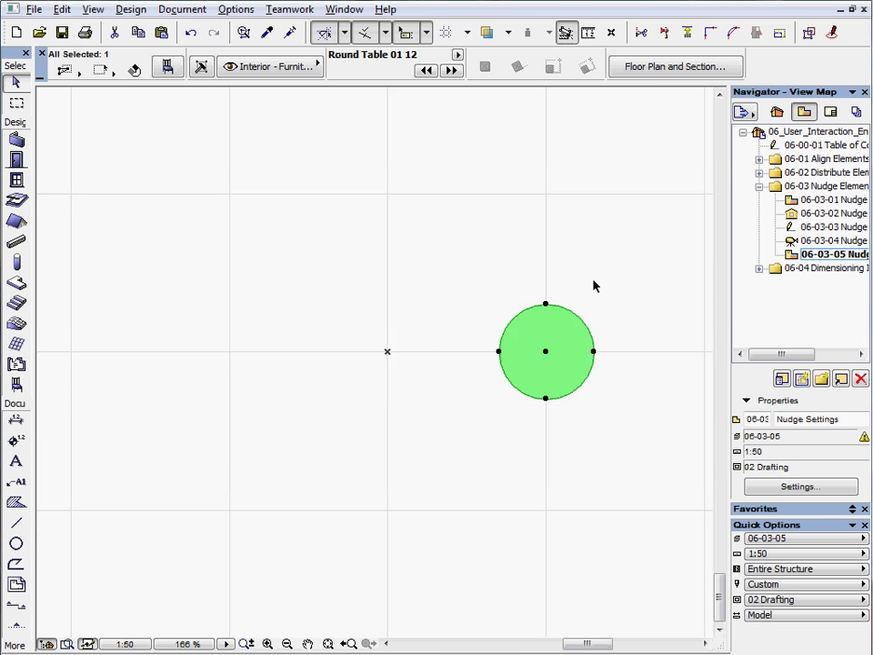
{"action": "key", "text": "shift+Up"}
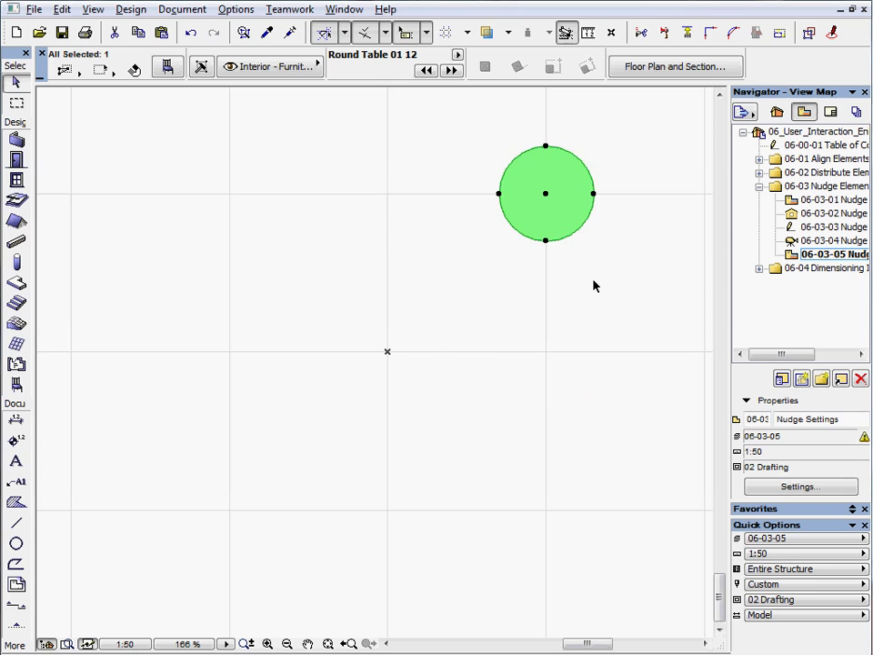
{"action": "key", "text": "shift+Left"}
{"action": "key", "text": "shift+Down"}
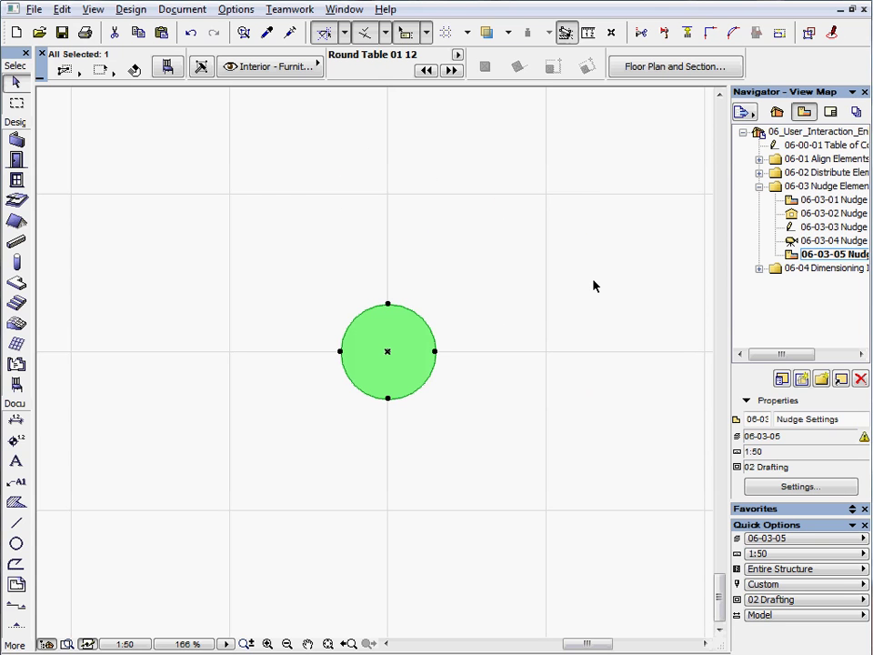
{"action": "left_click", "coordinate": [481, 280]}
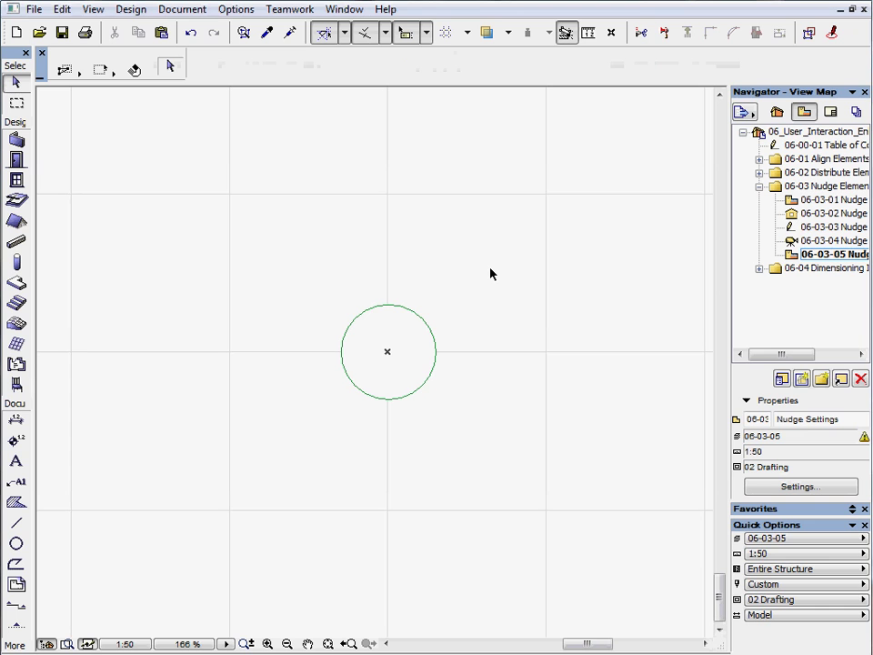
Open the Grids & Background dialog via View > Grid Options.
{"action": "left_click", "coordinate": [92, 10]}
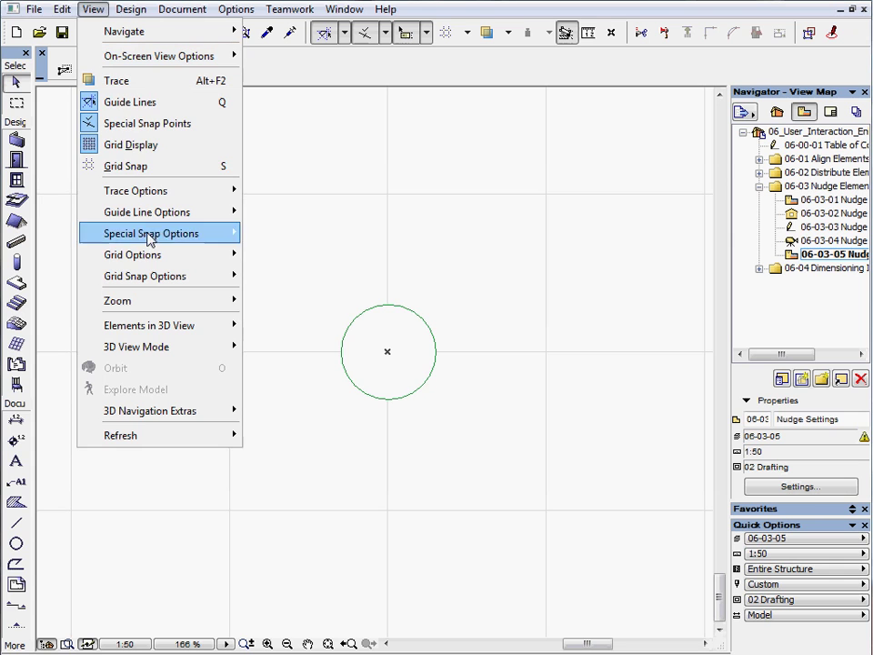
{"action": "mouse_move", "coordinate": [168, 260]}
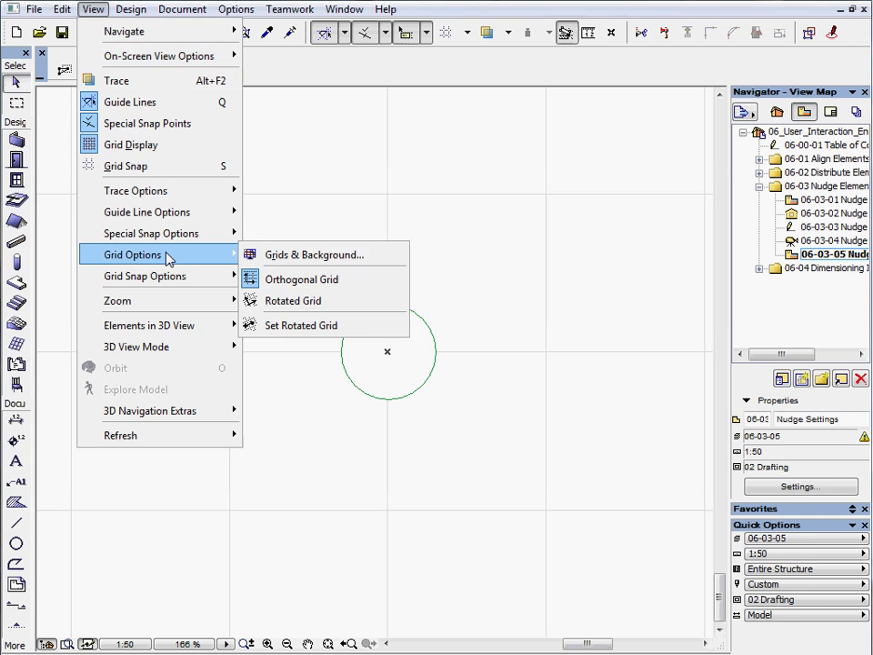
{"action": "left_click", "coordinate": [384, 258]}
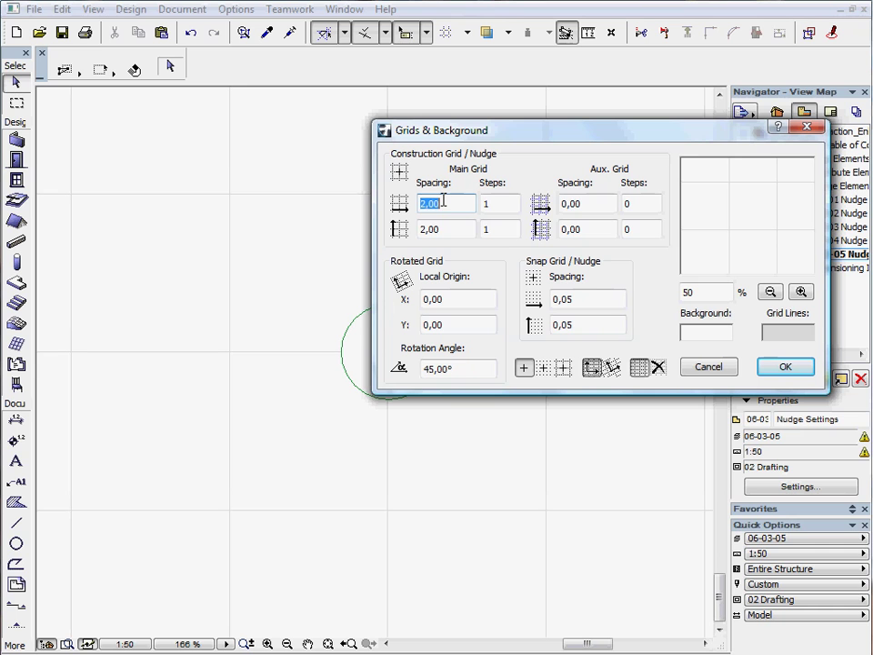
Set both main grid spacings to 1,00 and both snap grid spacings to 0,01, then confirm.
{"action": "type", "text": "1"}
{"action": "left_click", "coordinate": [445, 226]}
{"action": "double_click", "coordinate": [418, 224]}
{"action": "type", "text": "1"}
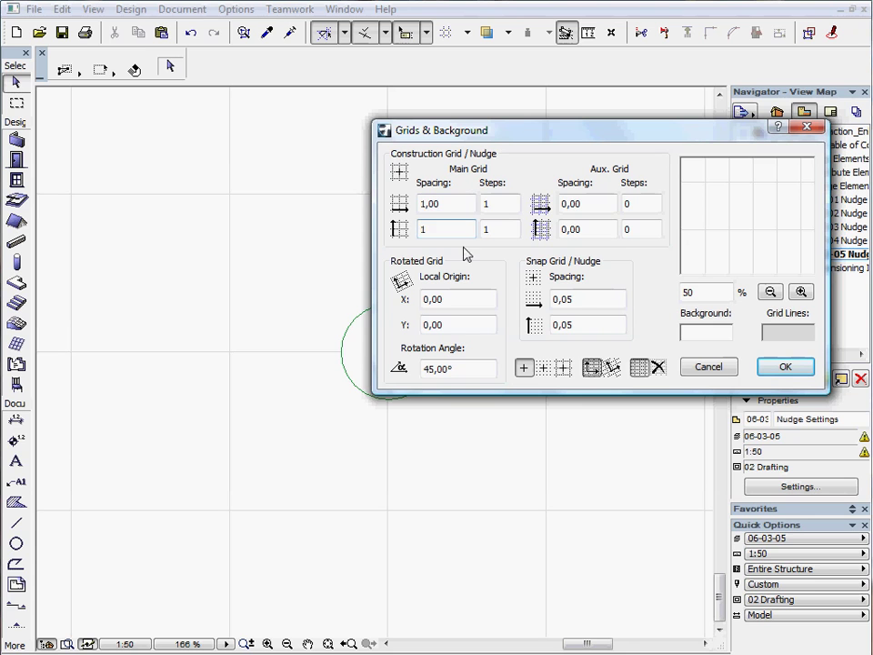
{"action": "left_click", "coordinate": [578, 300]}
{"action": "key", "text": "BackSpace"}
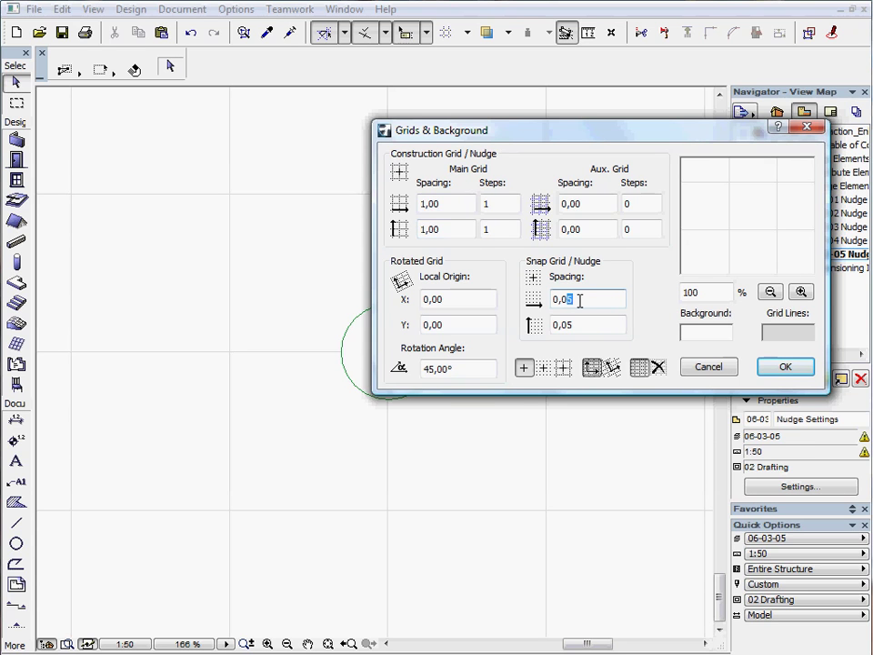
{"action": "type", "text": "1"}
{"action": "left_click", "coordinate": [580, 324]}
{"action": "key", "text": "BackSpace"}
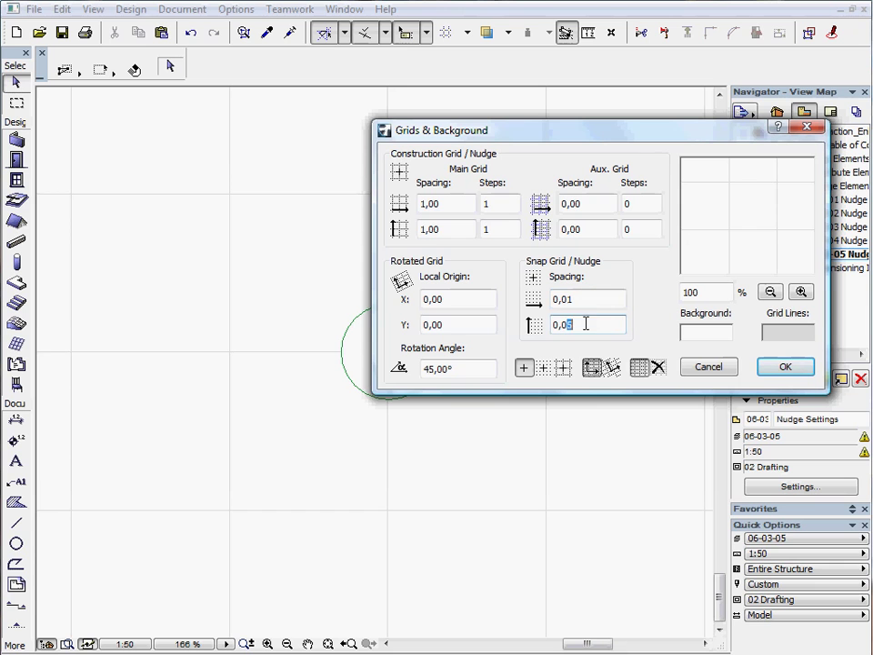
{"action": "type", "text": "1"}
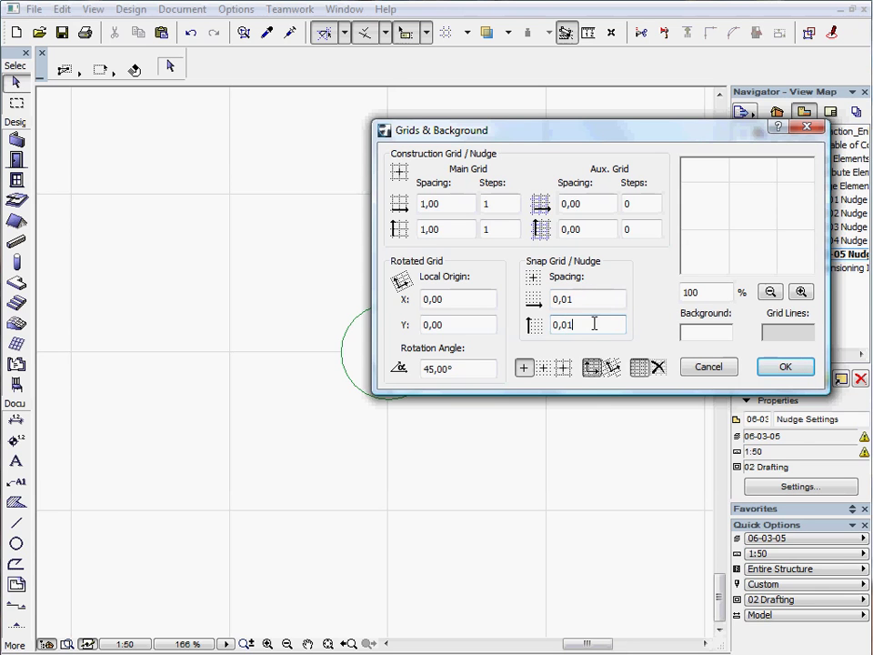
{"action": "left_click", "coordinate": [785, 367]}
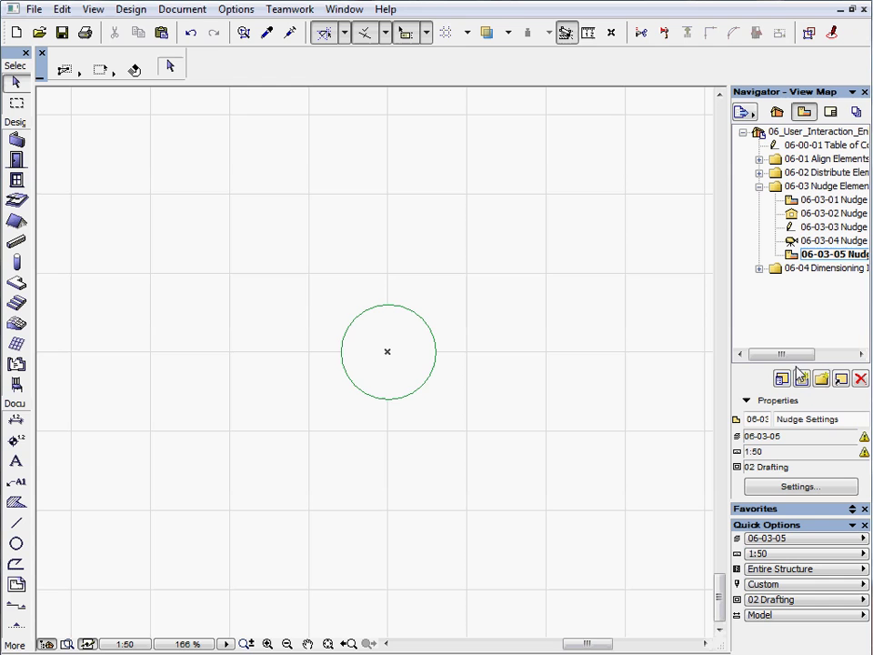
Nudge the round table circle right in five fine Shift+Right steps.
{"action": "left_click", "coordinate": [389, 356]}
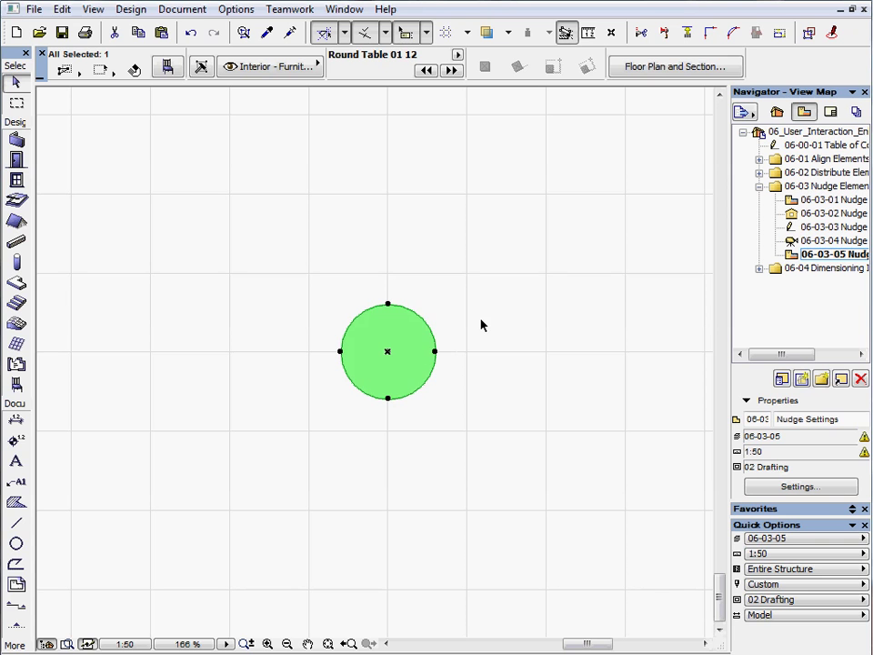
{"action": "key", "text": "shift+Right"}
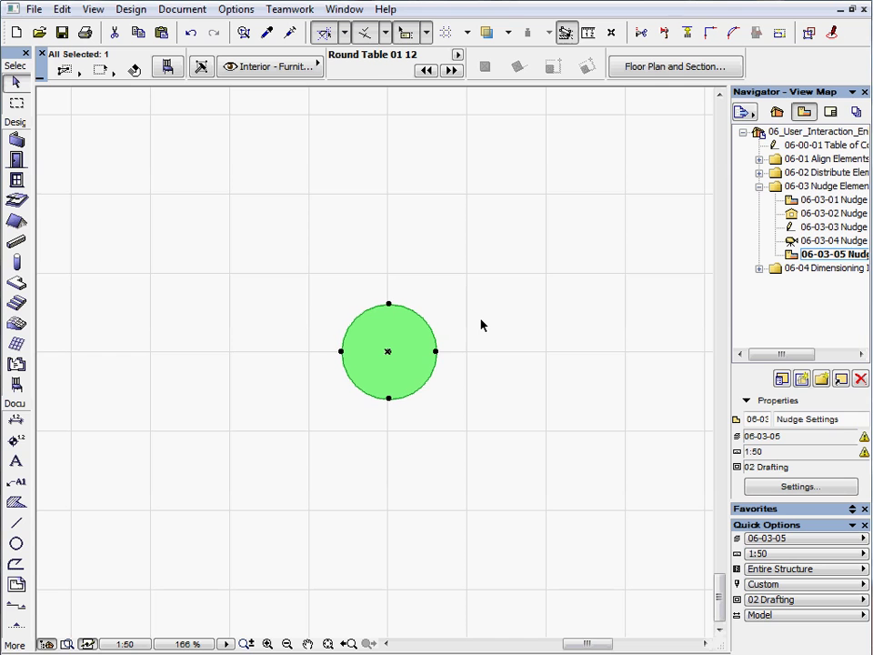
{"action": "key", "text": "shift+Right"}
{"action": "key", "text": "shift+Right"}
{"action": "key", "text": "shift+Right"}
{"action": "key", "text": "shift+Right"}
{"action": "key", "text": "shift+Right"}
{"action": "key", "text": "shift+Right"}
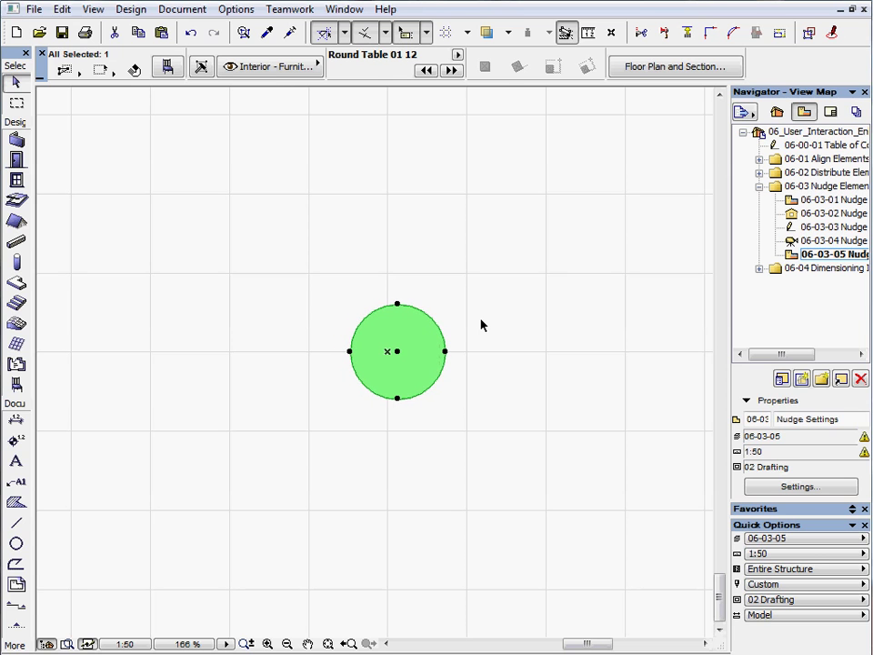
{"action": "key", "text": "shift+Right"}
{"action": "key", "text": "shift+Right"}
{"action": "key", "text": "shift+Right"}
{"action": "key", "text": "shift+Right"}
{"action": "key", "text": "shift+Right"}
{"action": "key", "text": "shift+Right"}
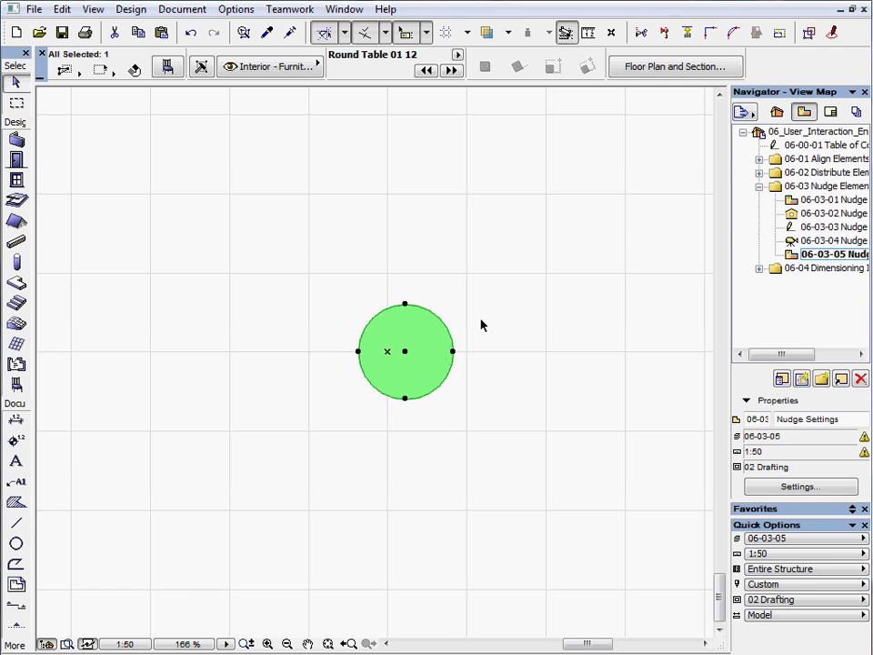
{"action": "key", "text": "shift+Right"}
{"action": "key", "text": "shift+Right"}
{"action": "key", "text": "shift+Right"}
{"action": "key", "text": "shift+Right"}
{"action": "key", "text": "shift+Right"}
{"action": "key", "text": "shift+Right"}
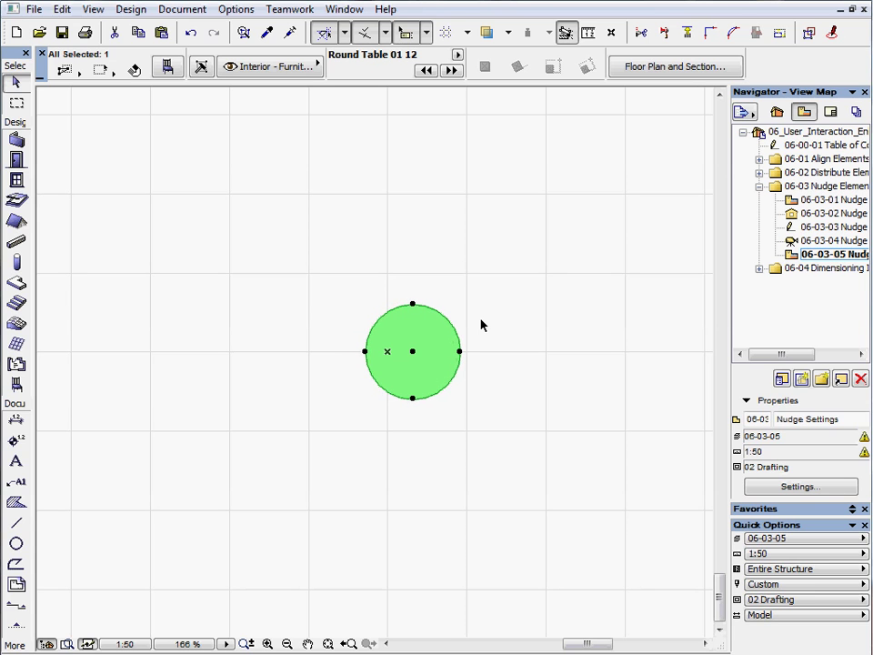
{"action": "key", "text": "shift+Right"}
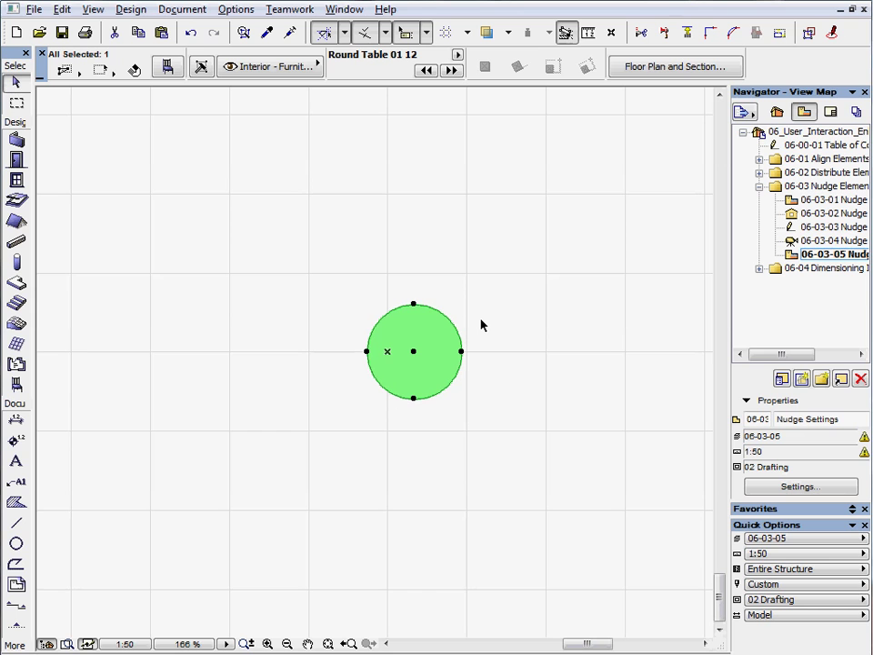
{"action": "key", "text": "shift+Up"}
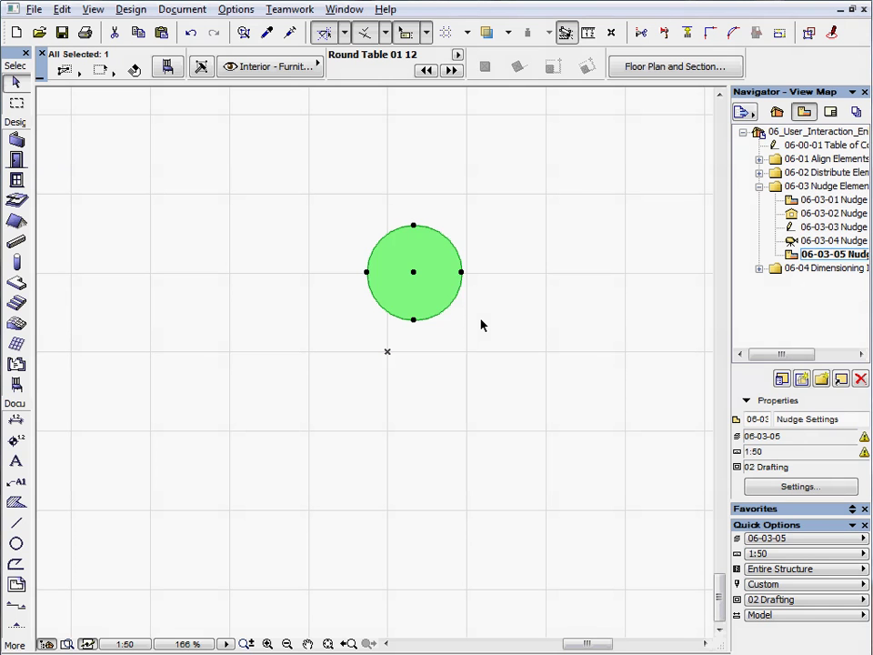
{"action": "key", "text": "shift+Right"}
{"action": "key", "text": "shift+Down"}
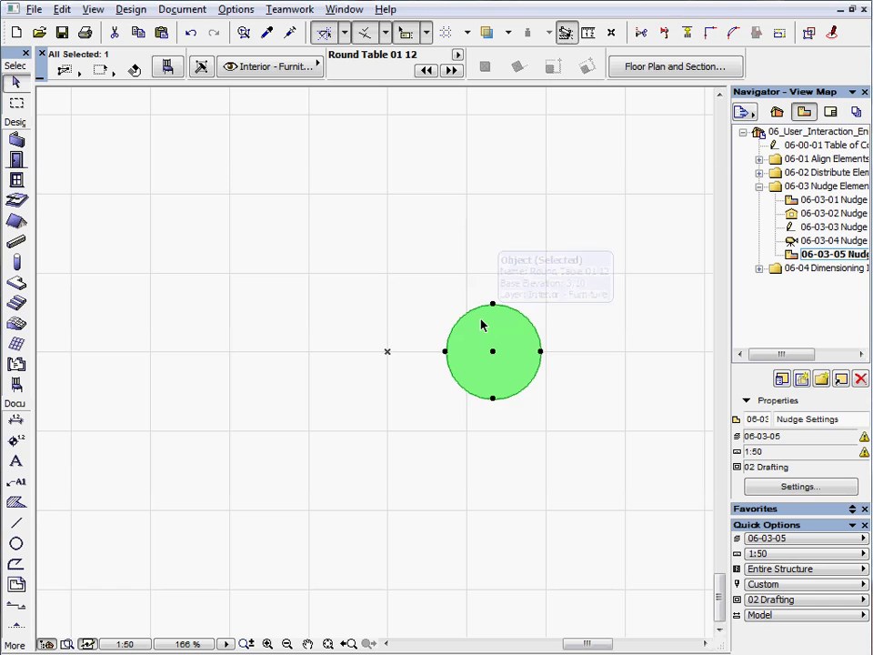
{"action": "key", "text": "shift+Left"}
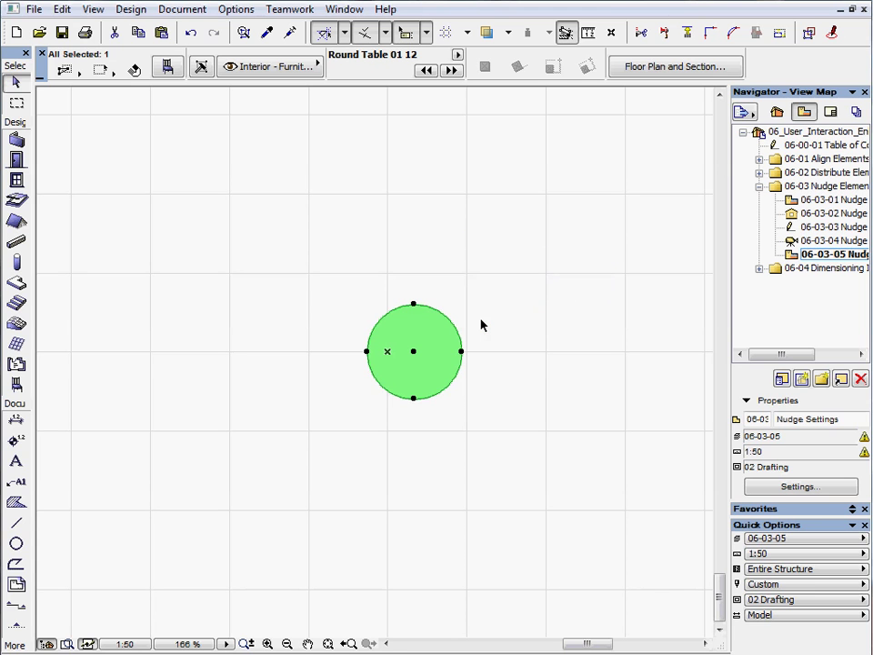
{"action": "key", "text": "shift+Up"}
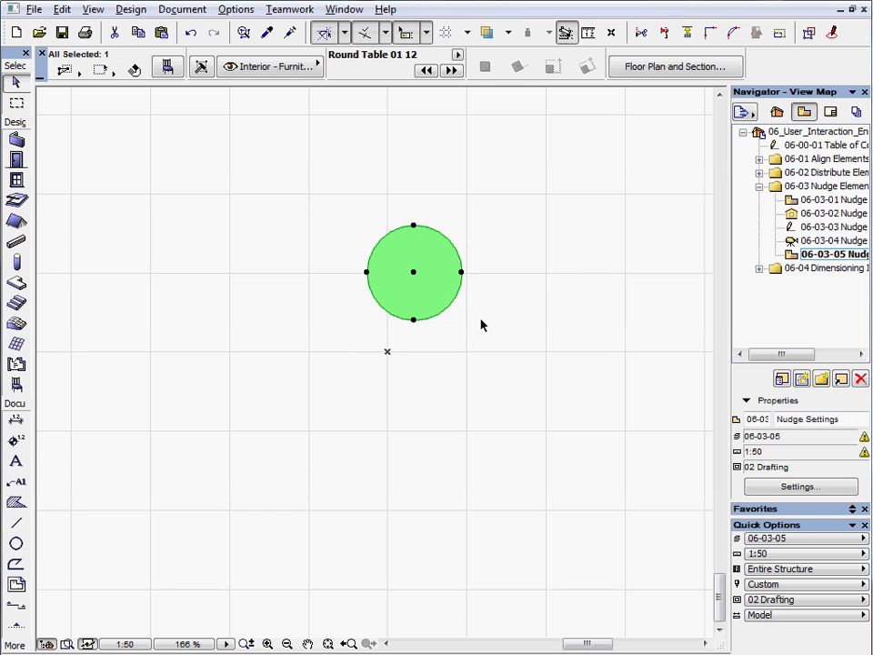
{"action": "key", "text": "shift+Right"}
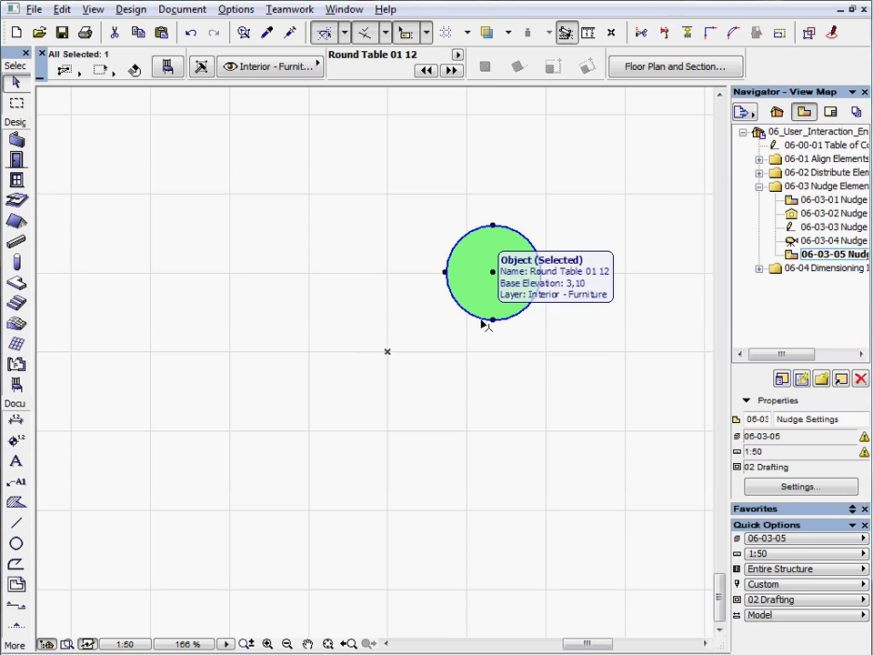
{"action": "key", "text": "shift+Down"}
{"action": "key", "text": "shift+Left"}
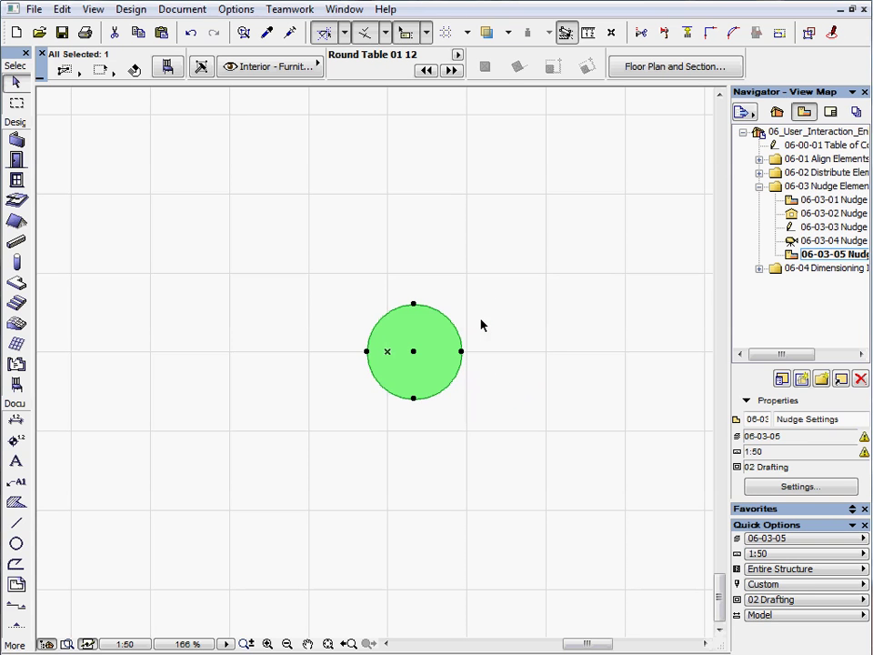
{"action": "key", "text": "Escape"}
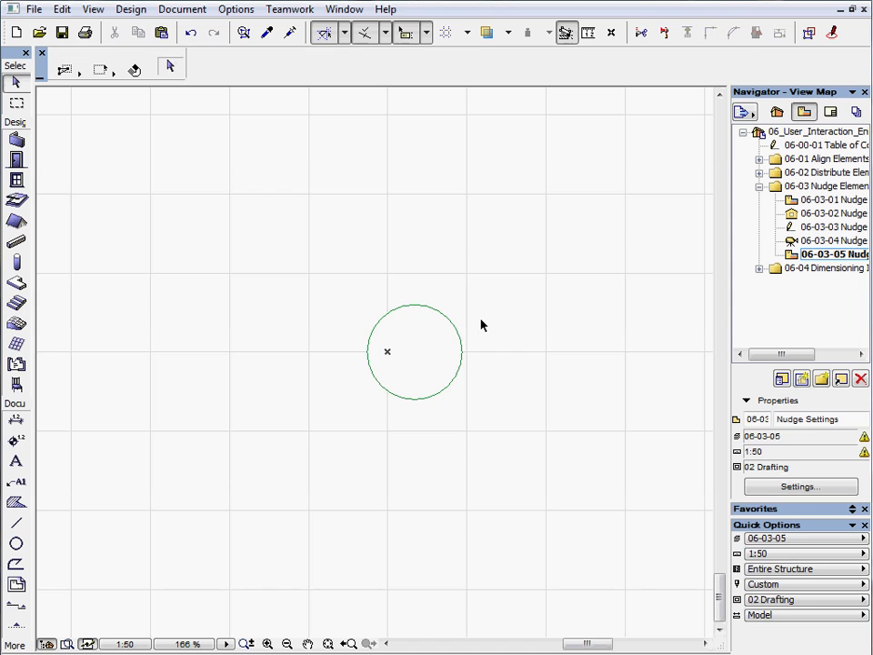